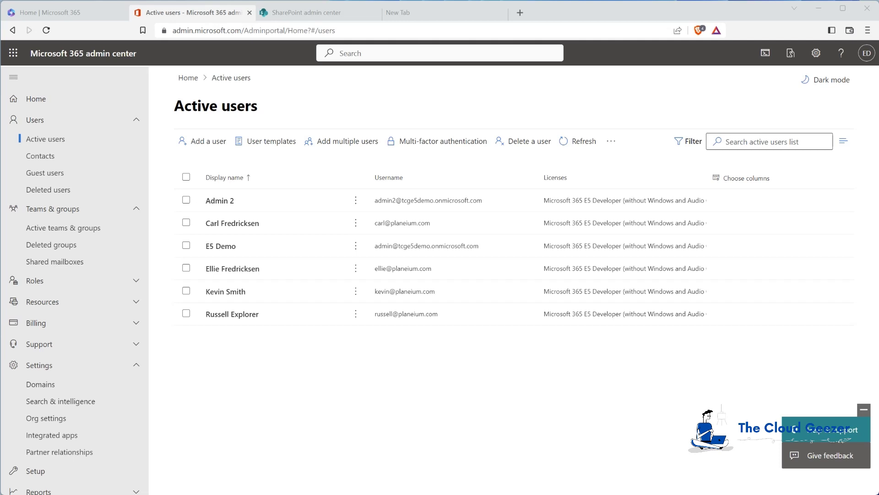
Step: Return to the SharePoint admin center's Active sites list and open the Create a site panel
left_click(309, 12)
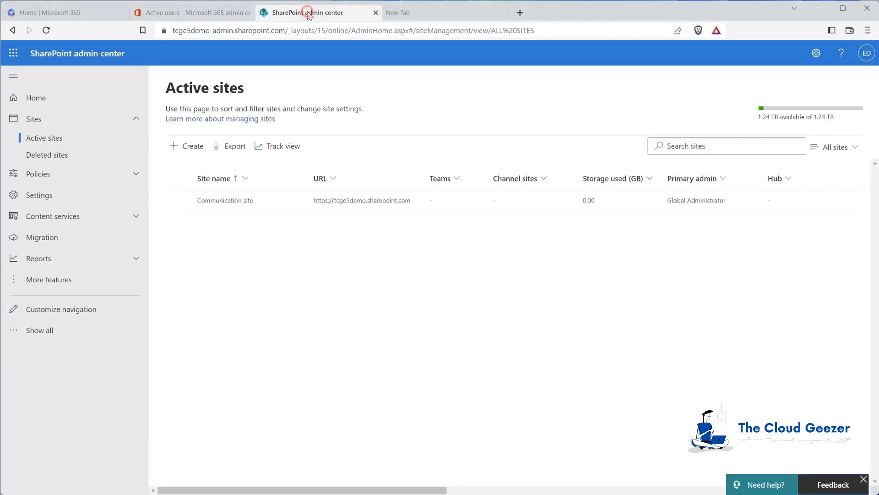
left_click(205, 15)
scroll(73, 321, "down", 5)
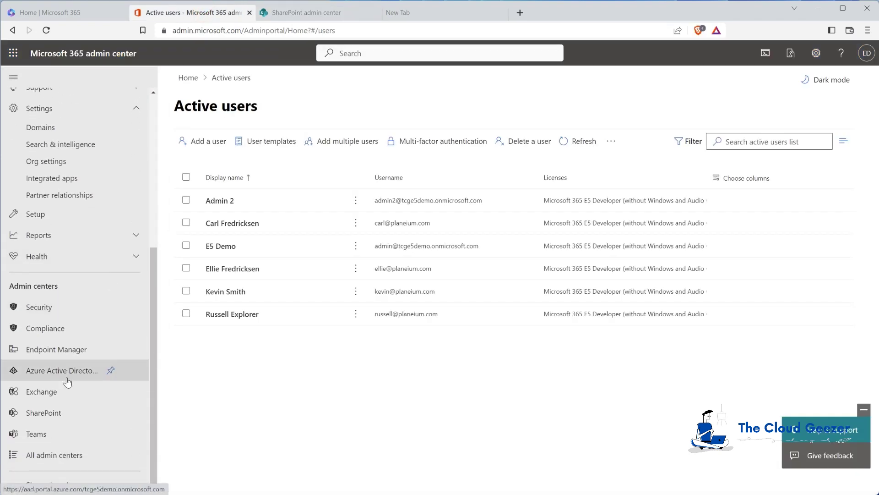
left_click(334, 13)
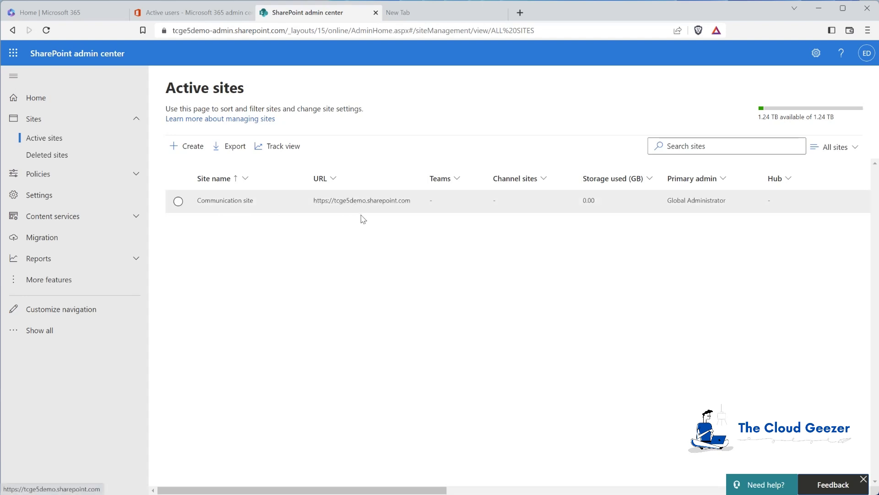
left_click(186, 148)
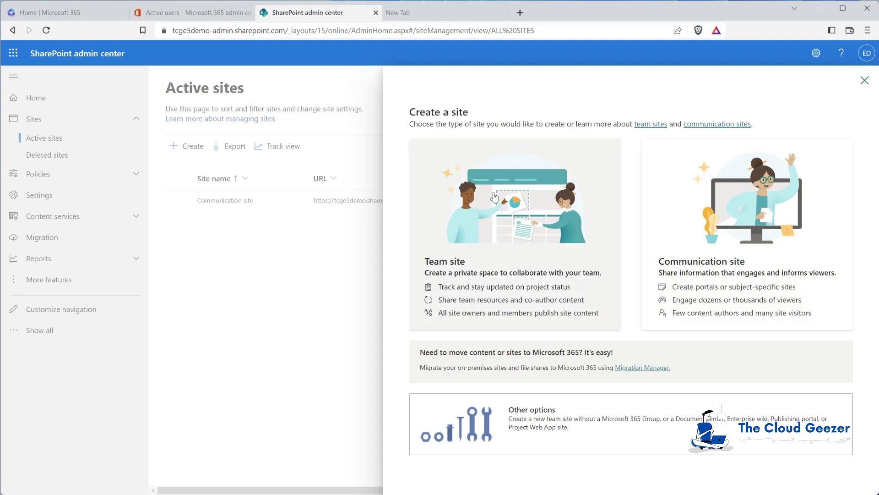
Step: Choose Team site as the type of site to create
left_click(494, 197)
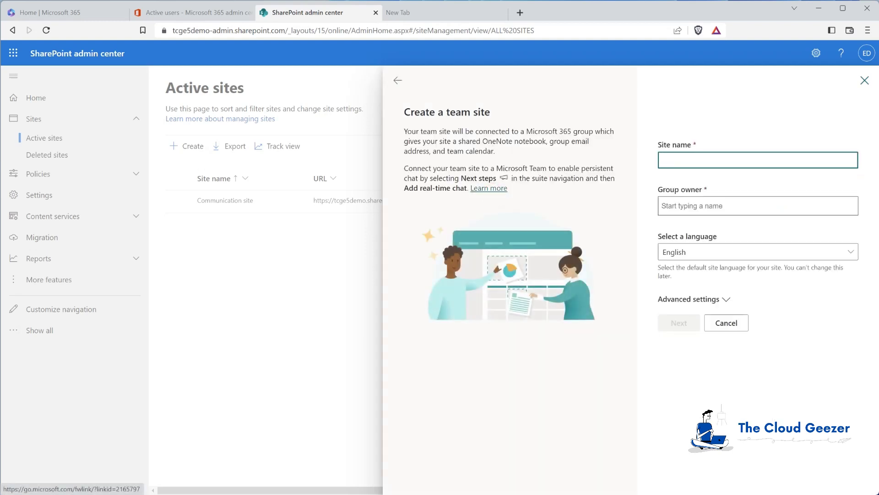
Step: Name the team site 'Finance' and set the suggested user as its group owner
left_click(759, 160)
type("Finance")
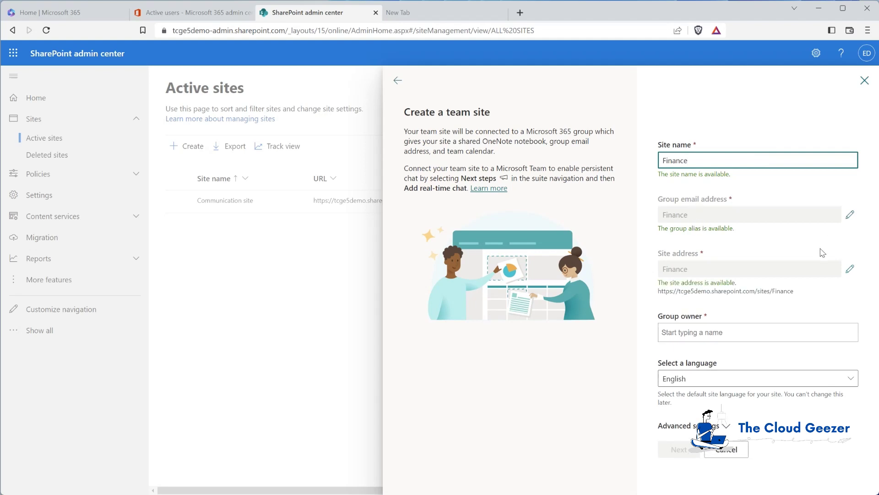
left_click(850, 214)
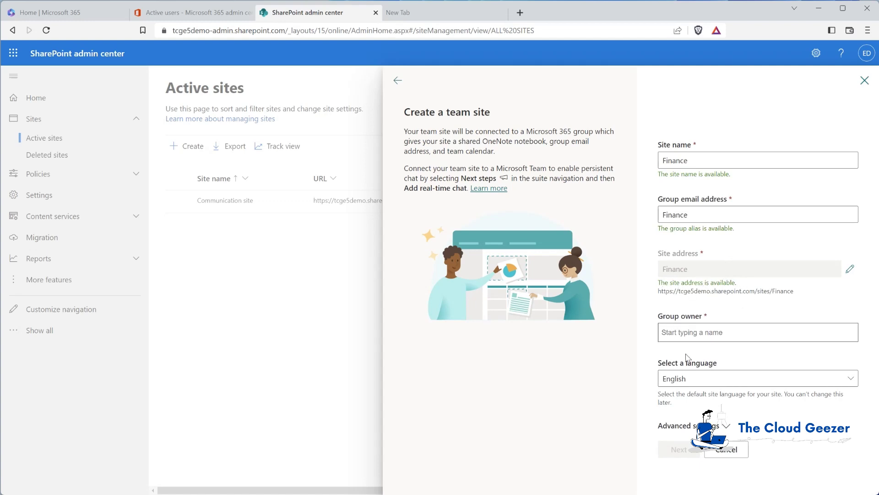
left_click(715, 332)
type("carl")
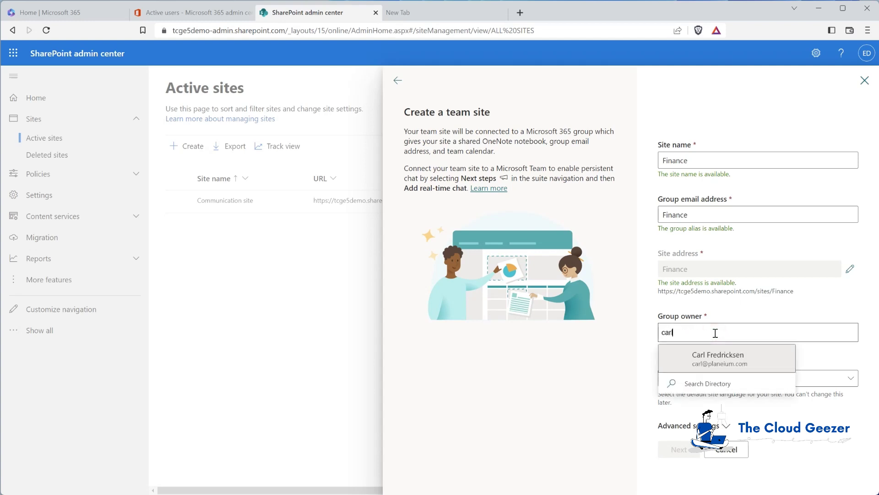
left_click(720, 360)
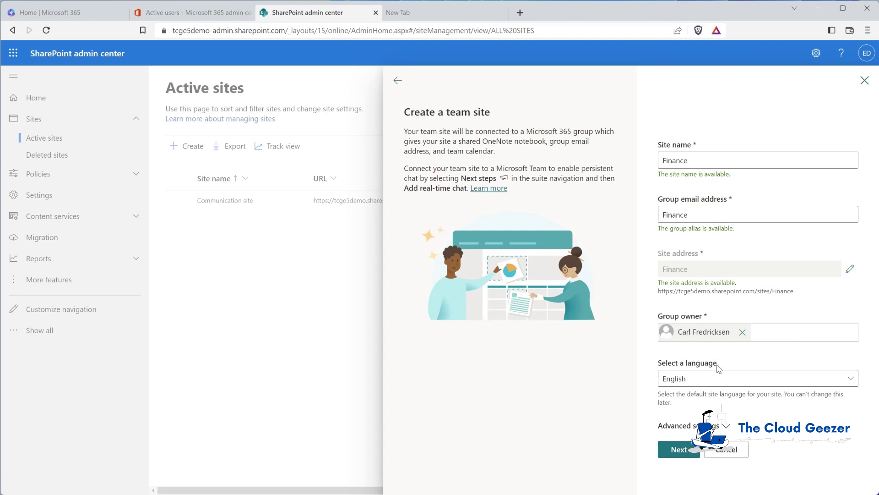
Step: Set time zone to Mountain Time (US and Canada), add description 'This is the Finance Share', and continue
left_click(726, 425)
scroll(727, 426, "down", 3)
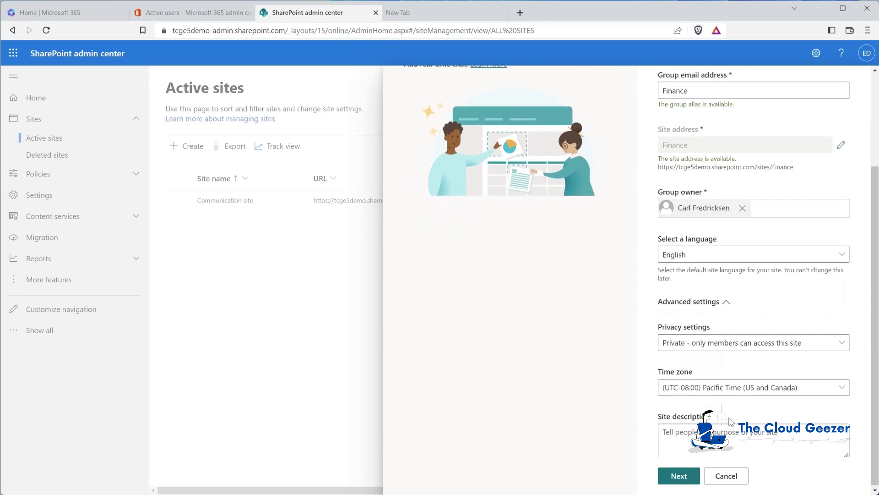
left_click(724, 389)
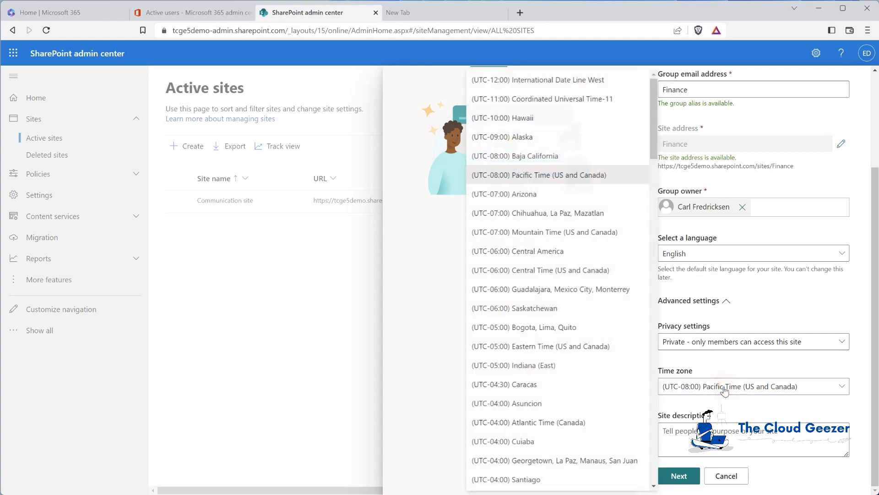
left_click(533, 233)
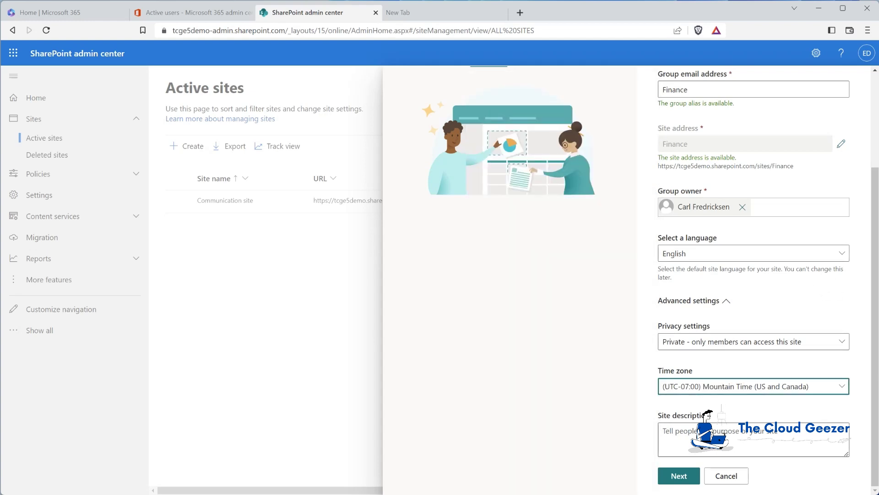
left_click(725, 435)
type("This is the")
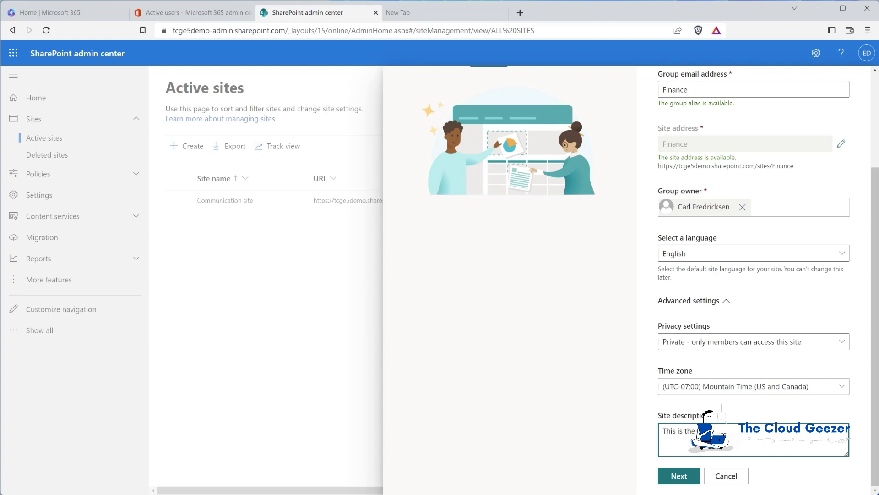
type(" Finance Share")
left_click(690, 467)
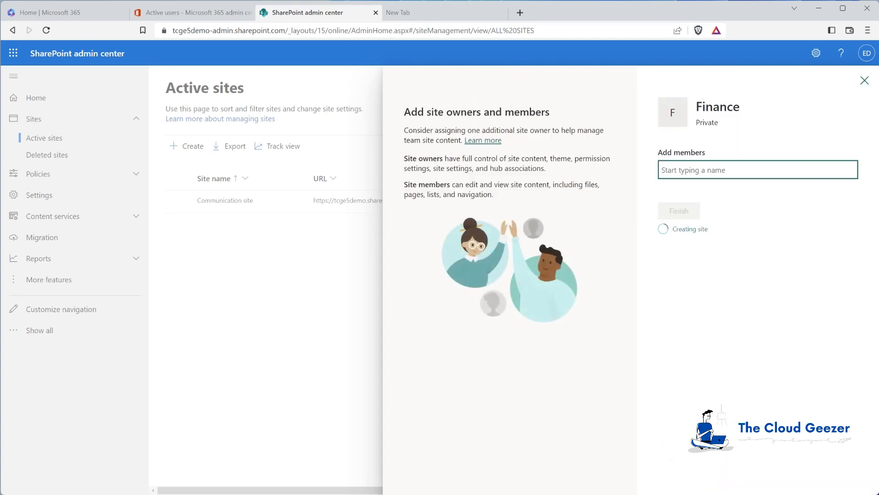
Step: Add the suggested user as a Finance site member, finish creation, and dismiss the notice
left_click(702, 169)
type("russ")
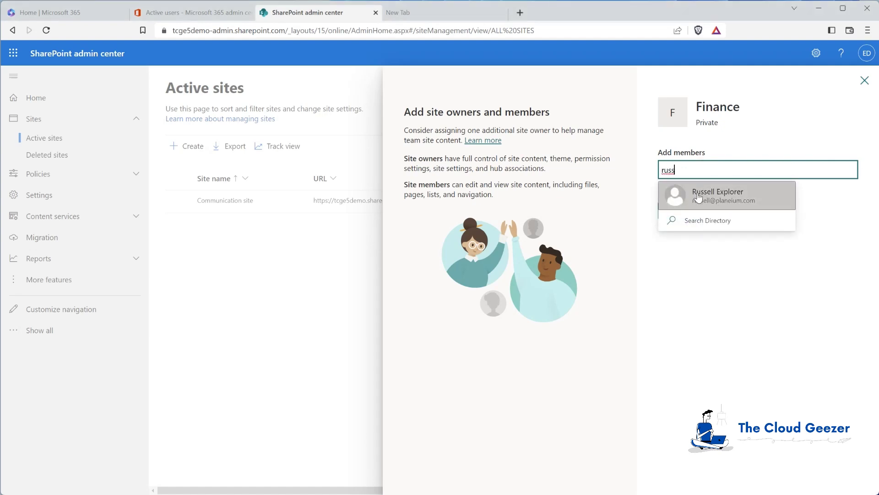
left_click(698, 193)
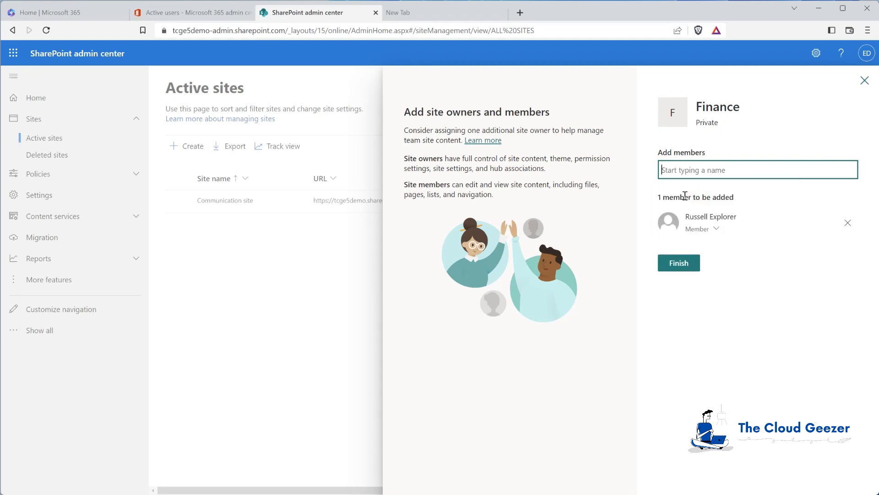
left_click(679, 266)
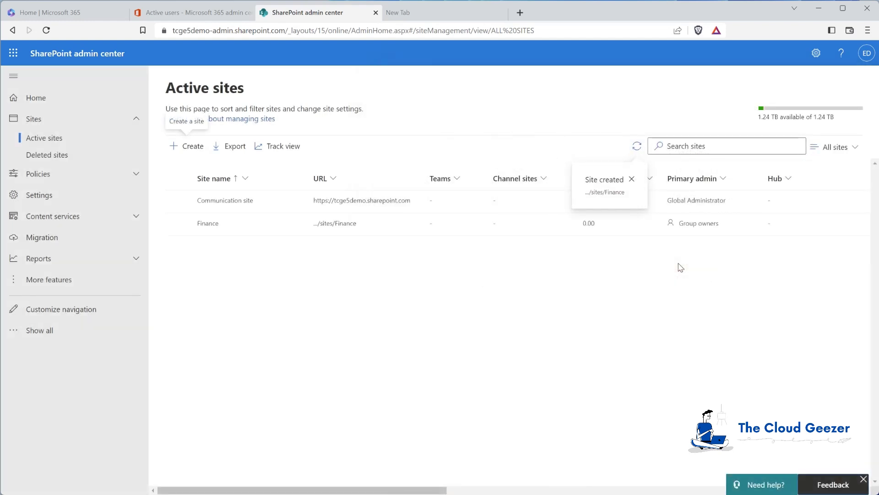
left_click(632, 179)
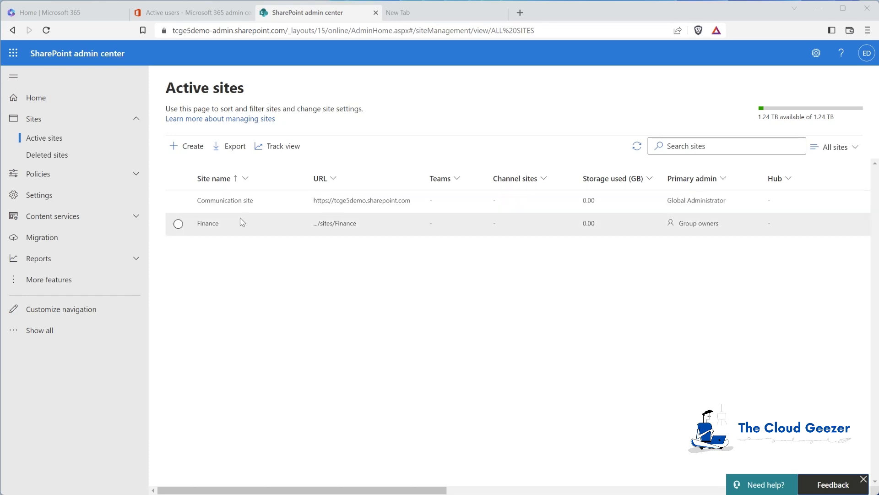
Step: Open the Finance site's Permissions and expand its Site owners and Site members lists
left_click(207, 223)
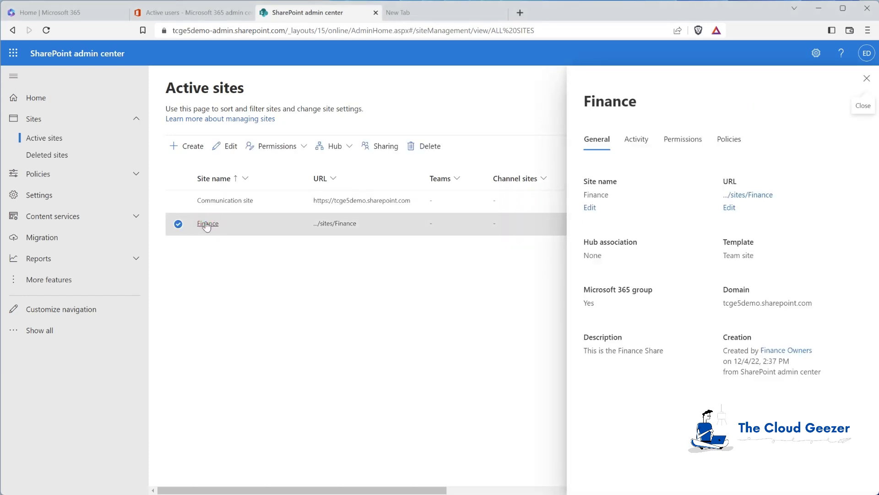
left_click(682, 144)
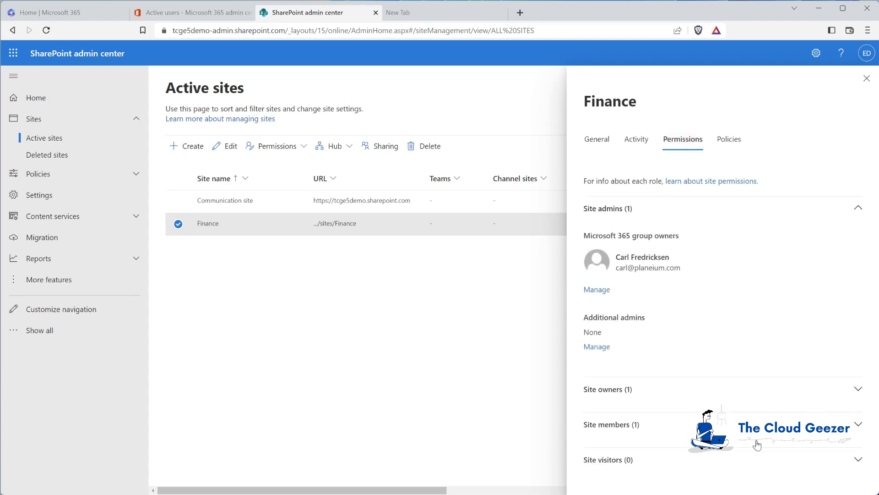
left_click(852, 391)
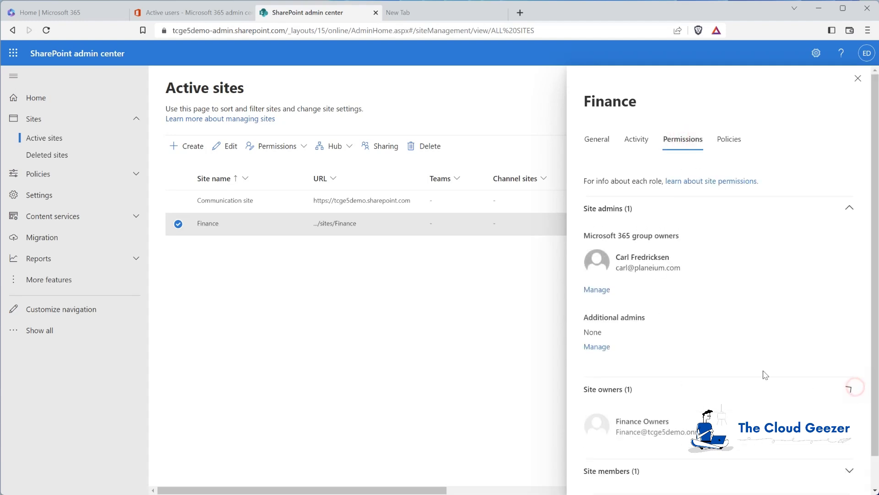
scroll(641, 387, "down", 1)
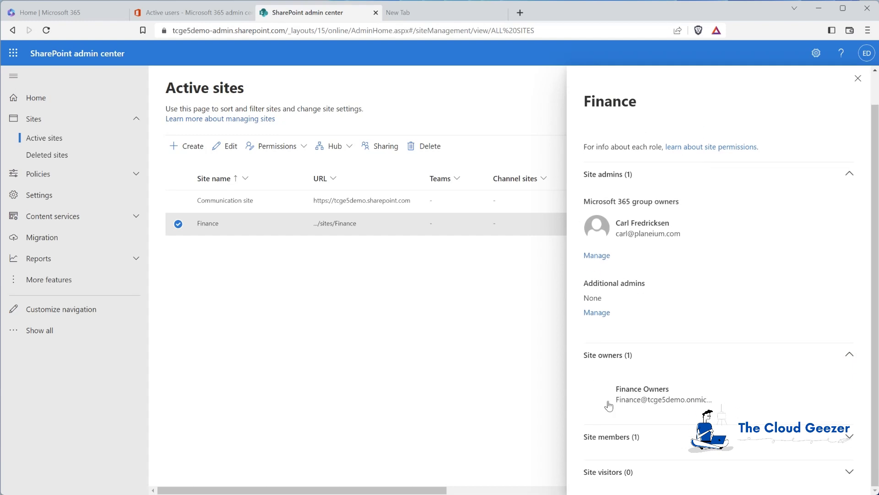
left_click(850, 439)
scroll(812, 435, "down", 1)
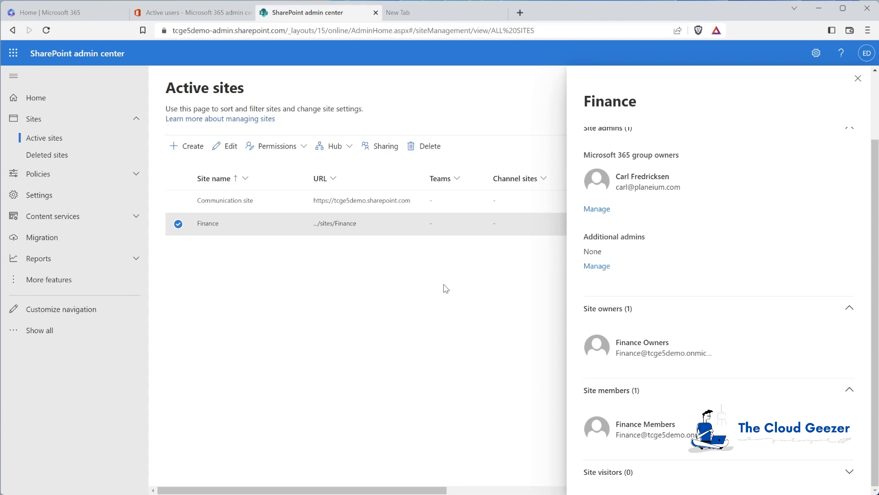
Step: In Microsoft 365 admin center, list the Finance group's two members, then close its details pane
left_click(192, 15)
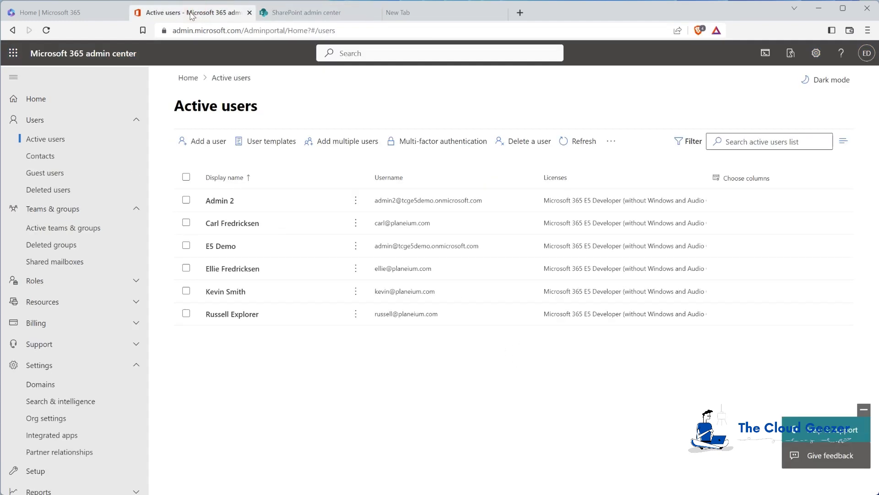
left_click(76, 228)
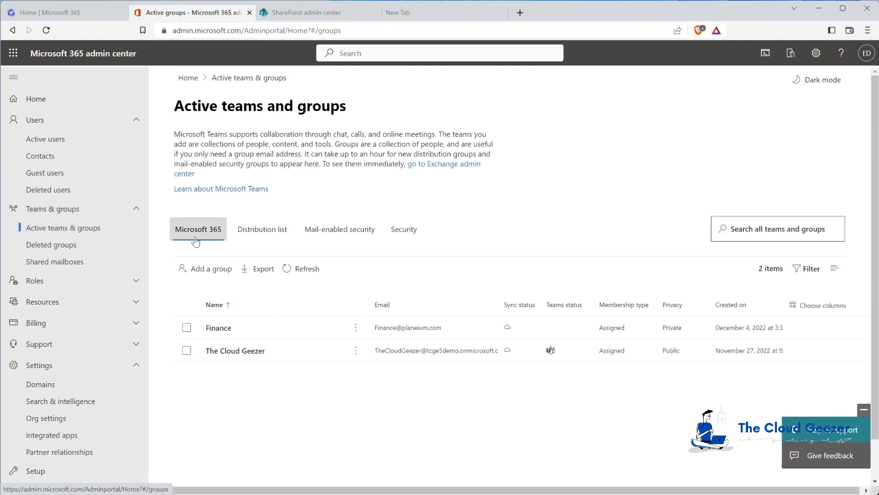
left_click(222, 329)
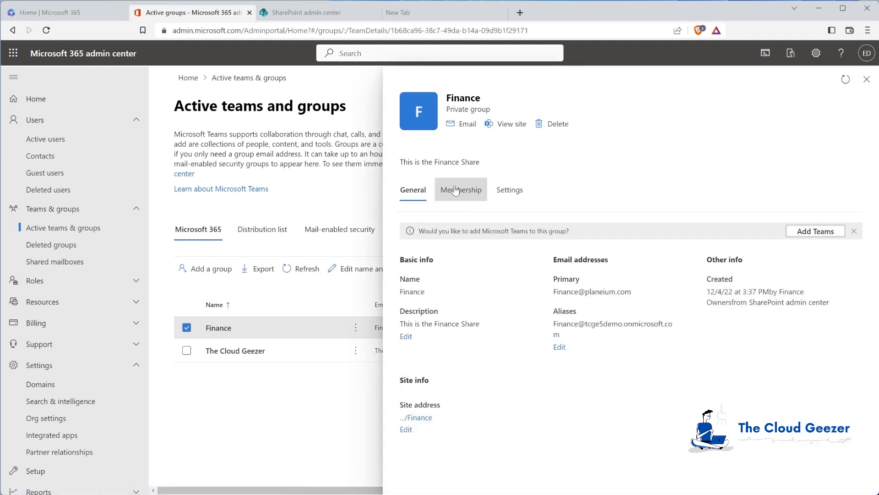
left_click(458, 188)
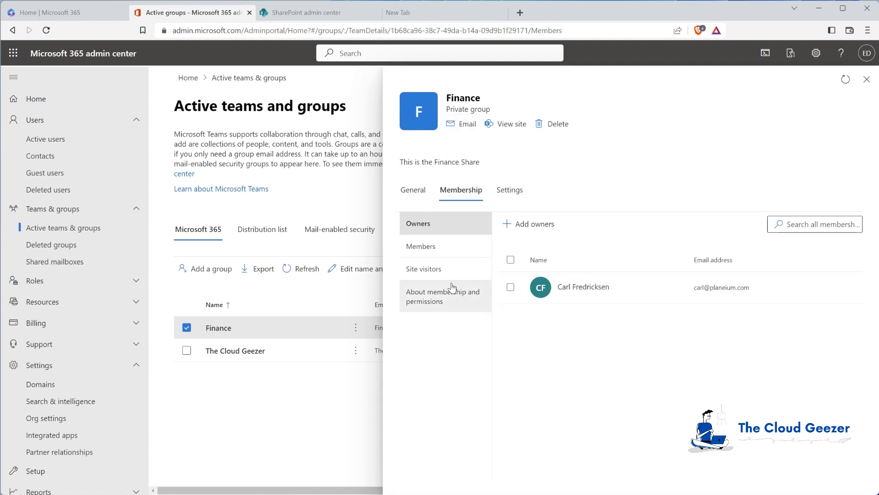
left_click(418, 250)
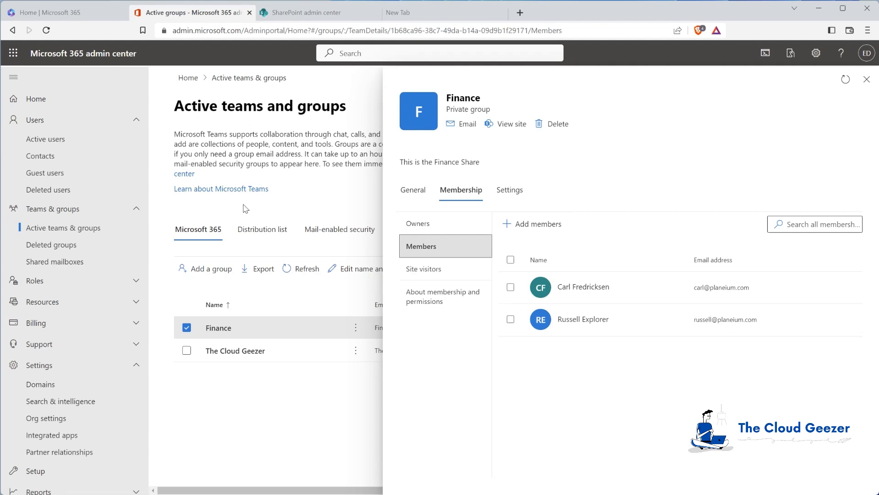
left_click(867, 79)
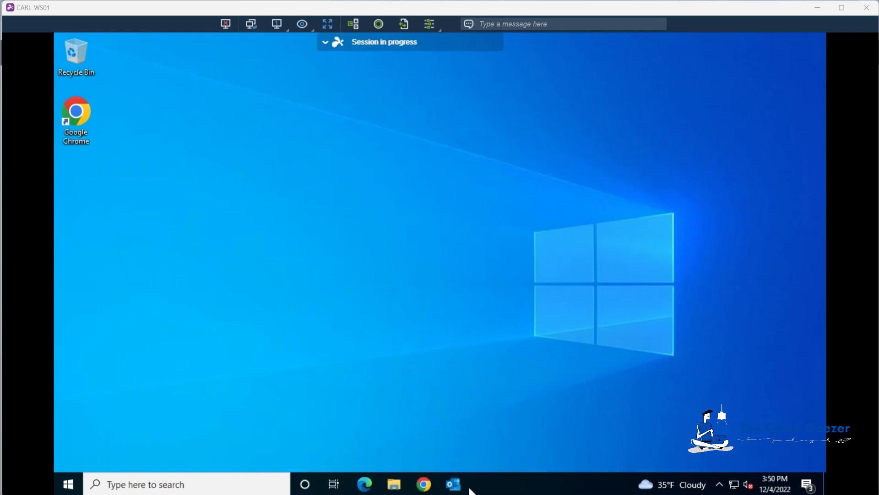
Step: Launch Outlook on the remote workstation to show the Inbox
left_click(453, 484)
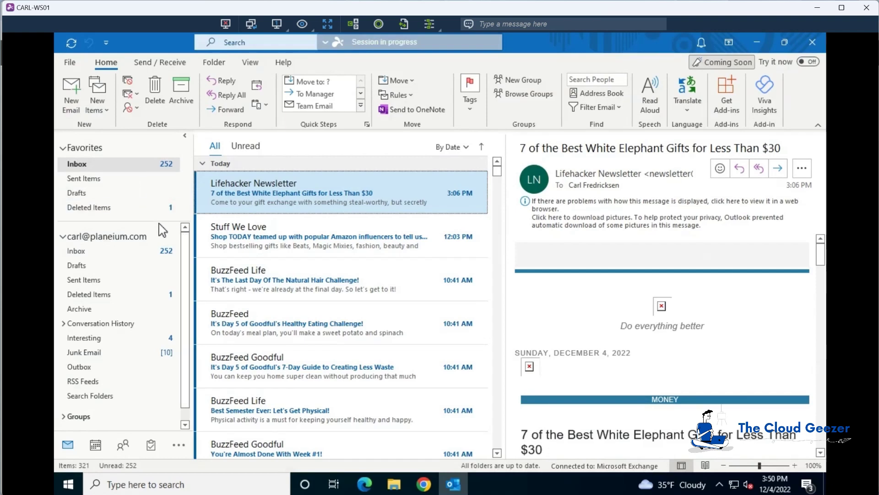
left_click_drag(185, 242, 185, 272)
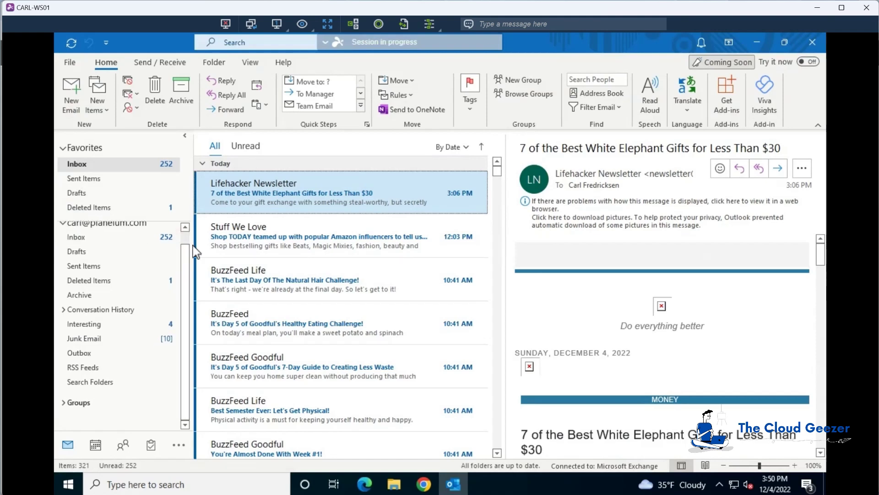
Step: Read the Finance group's 'The new Finance group is ready' message and follow its team site link
left_click(63, 402)
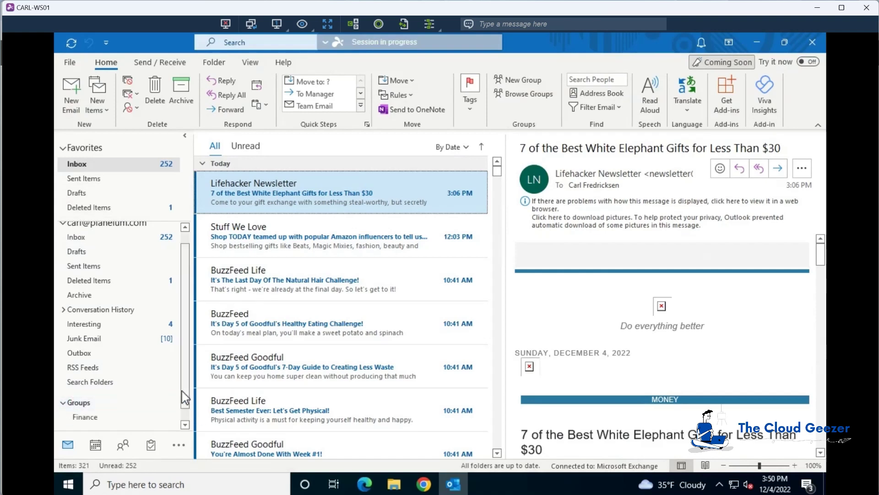
scroll(184, 406, "down", 1)
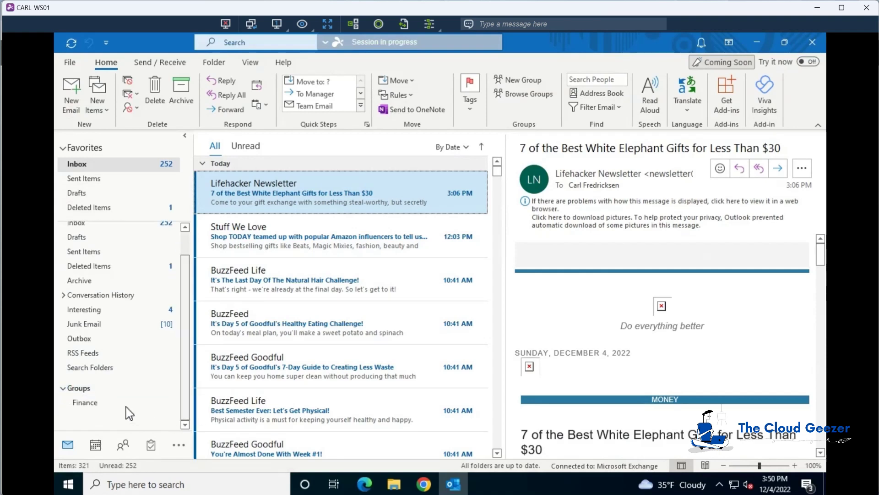
left_click(87, 405)
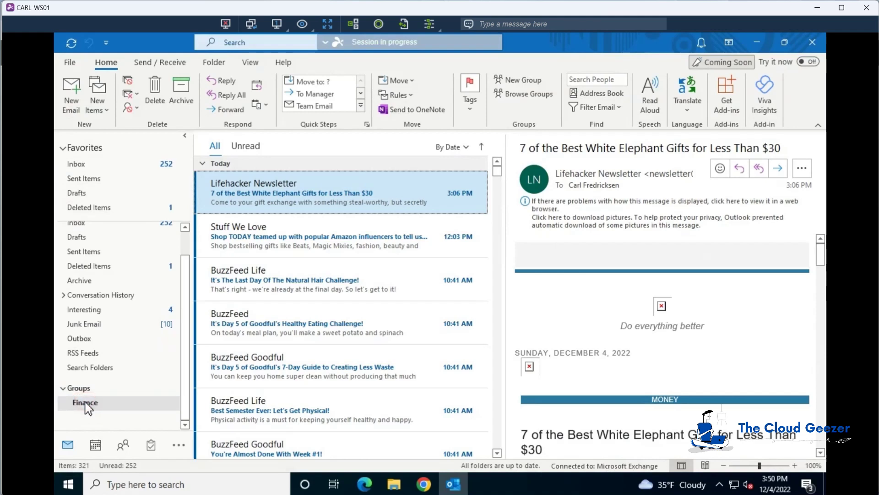
left_click(229, 233)
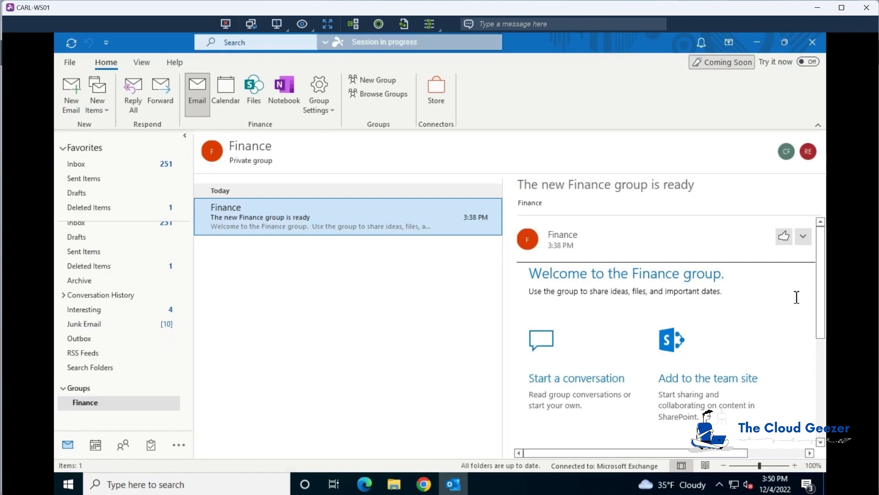
left_click_drag(821, 277, 829, 355)
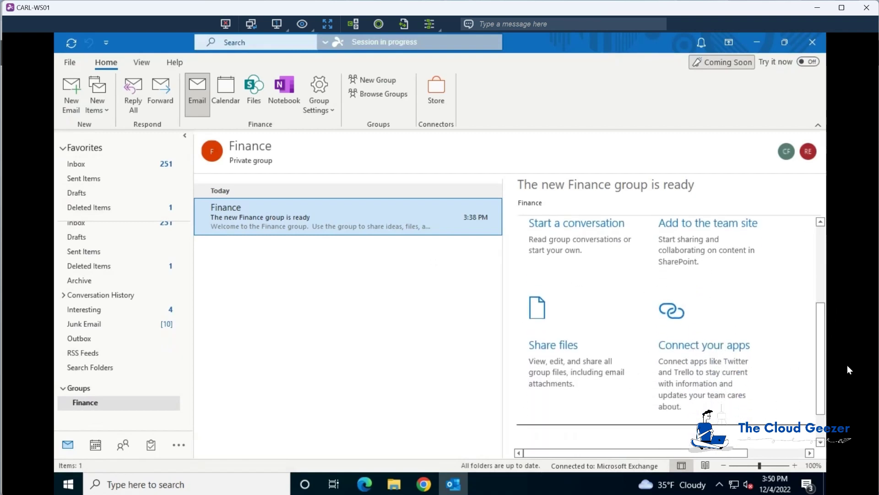
scroll(822, 342, "up", 2)
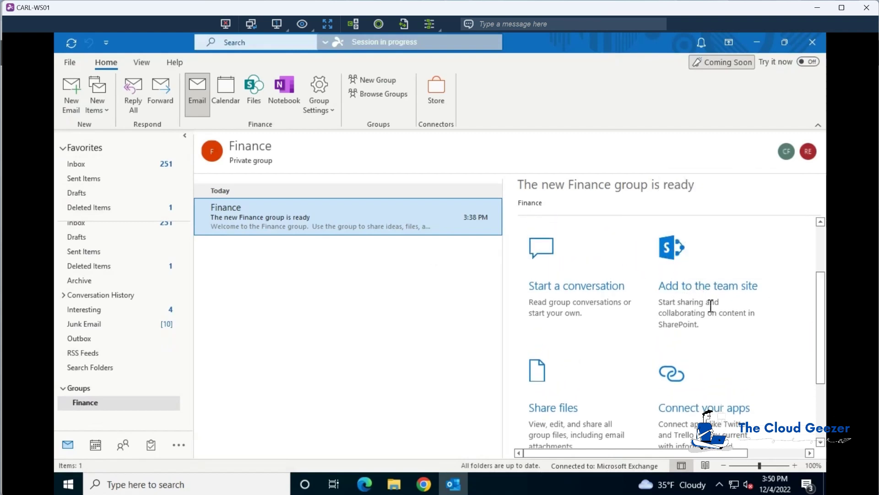
left_click(694, 289)
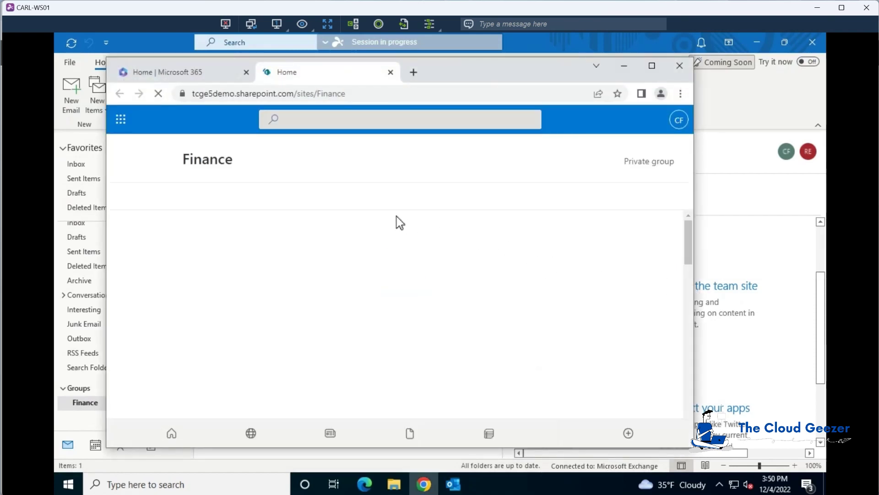
Step: Maximize the browser showing the Finance site and open its Documents library
left_click(652, 65)
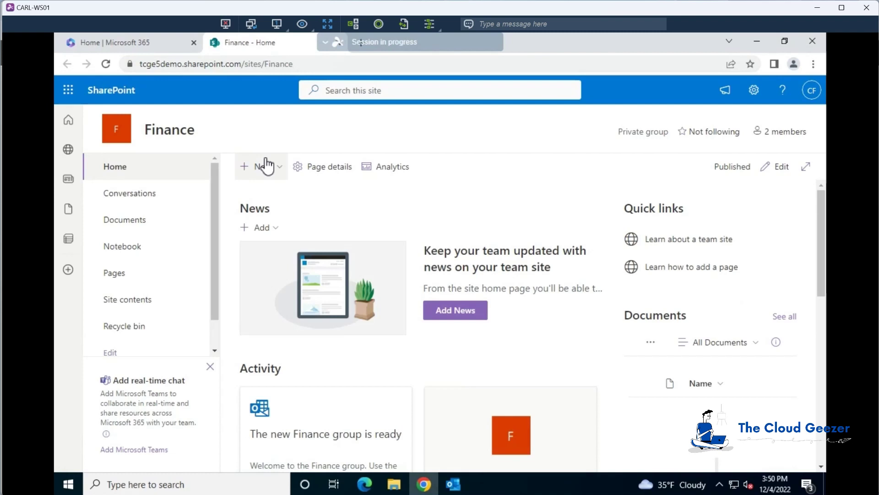
scroll(455, 301, "down", 5)
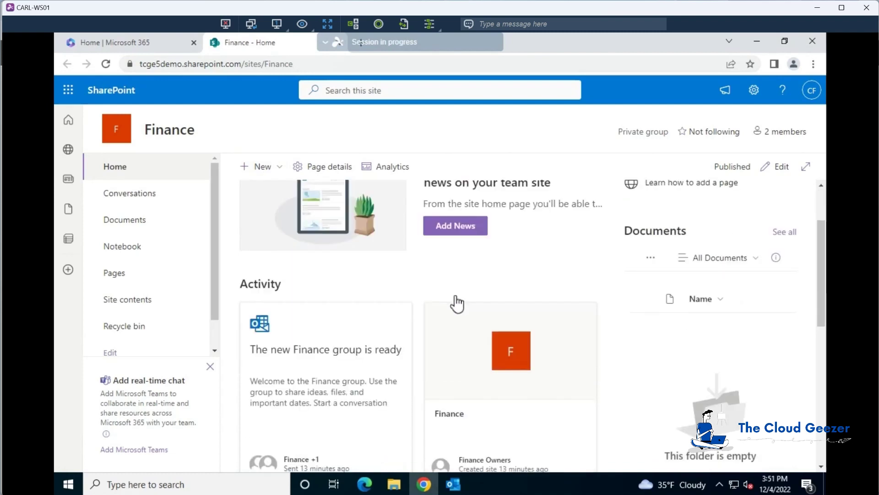
scroll(478, 326, "up", 5)
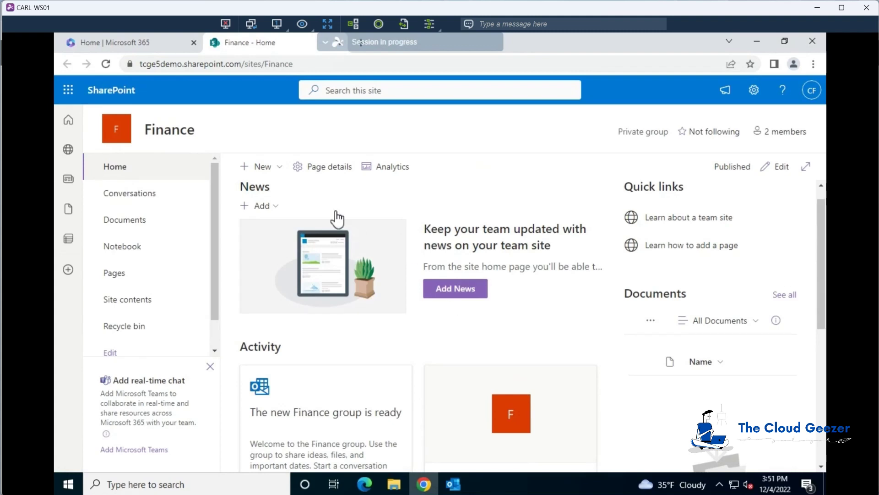
left_click(133, 226)
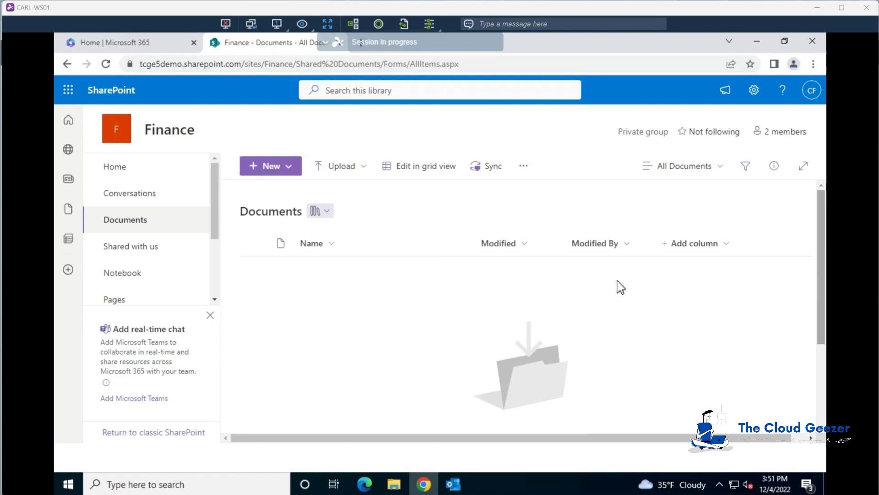
Step: Open the New menu in the Finance Documents library to create an Excel workbook
left_click(284, 167)
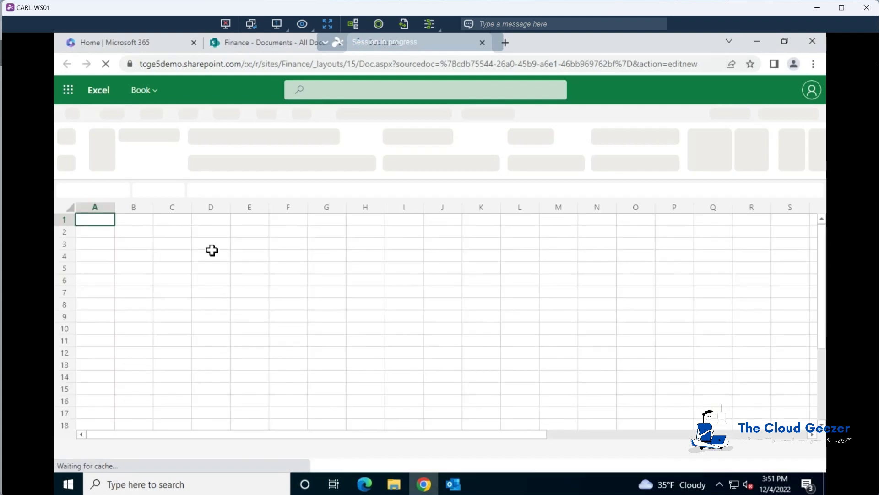
Step: Enter Jan 100 in D3:E3 and Feb 200 in D4:E4
left_click(229, 245)
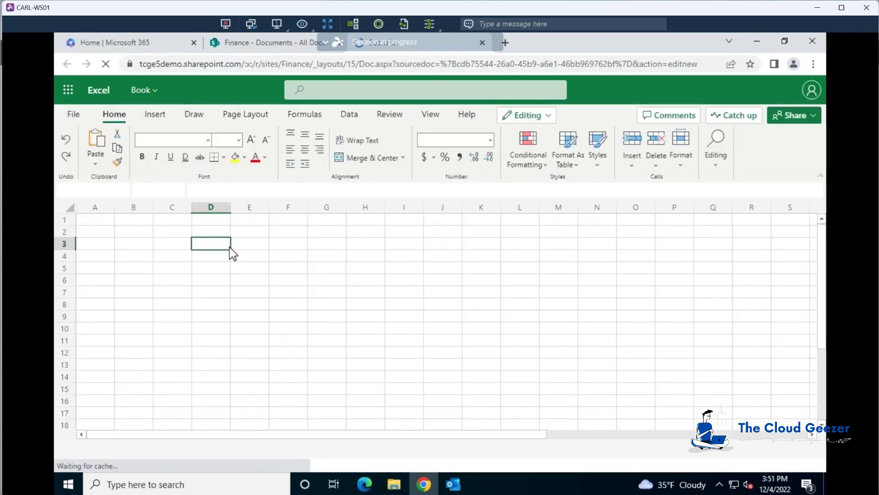
type("Jan")
key("Tab")
type("100")
key("Return")
type("Fe")
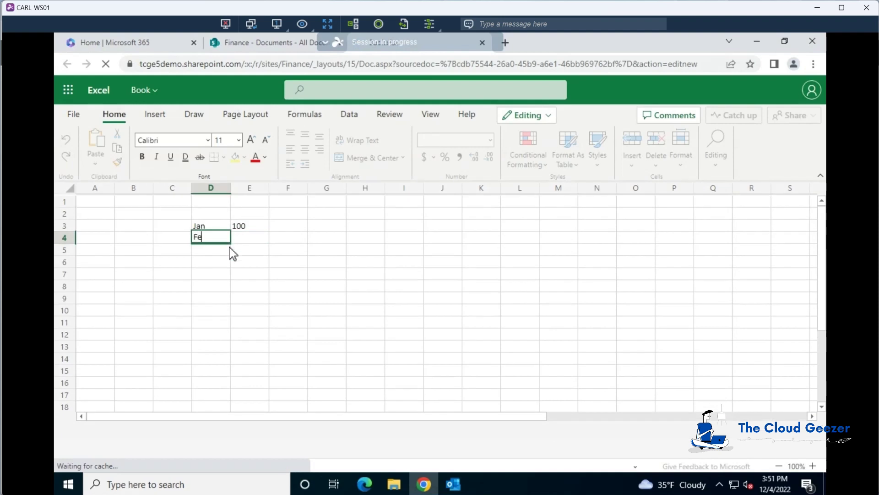
type("b")
key("Tab")
type("200")
key("Return")
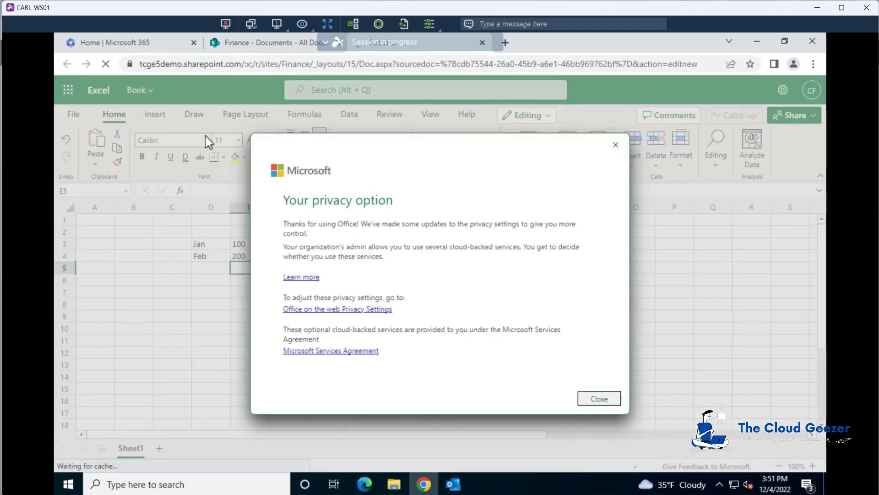
Step: Dismiss the privacy notice, rename the workbook to December 2022, and close it
left_click(605, 400)
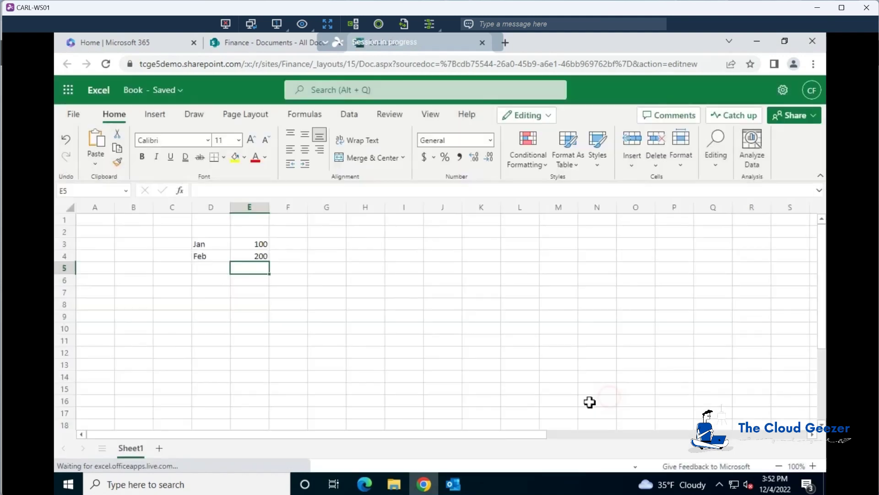
left_click(148, 92)
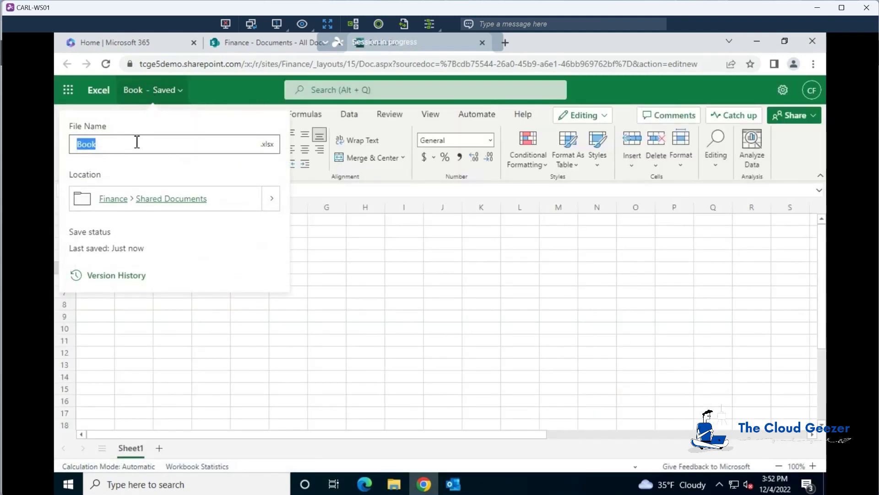
type("December 2022")
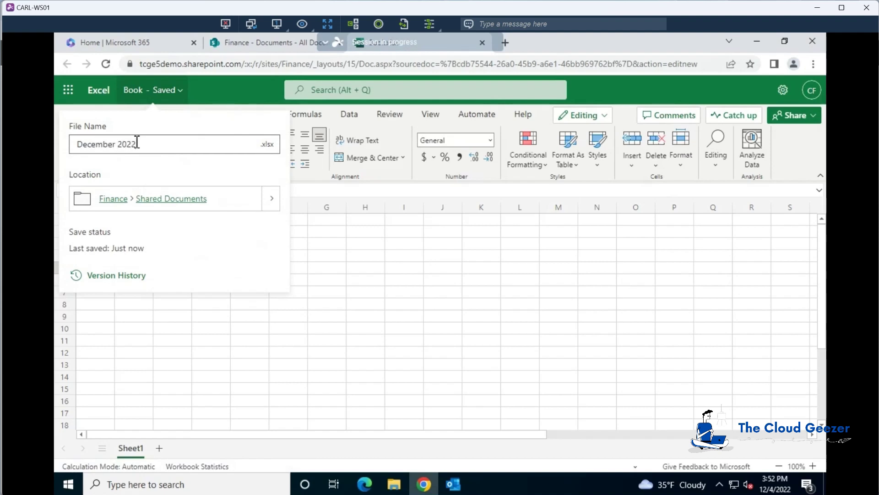
key("Return")
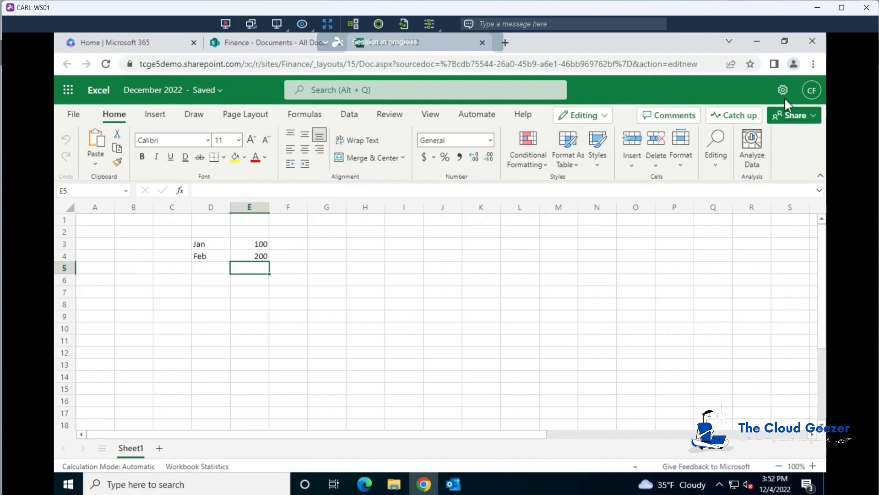
double_click(580, 45)
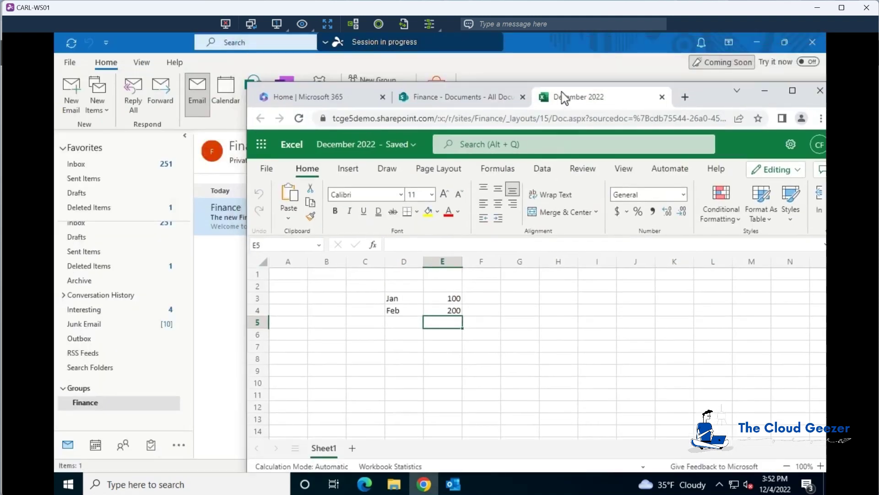
left_click(663, 96)
Step: Maximize the browser on the Finance Documents library and bring up File Explorer
double_click(606, 97)
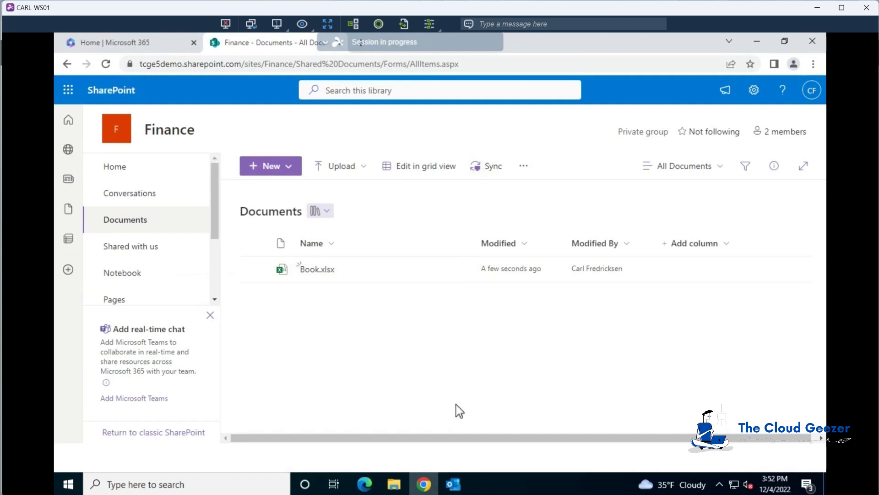
left_click(397, 479)
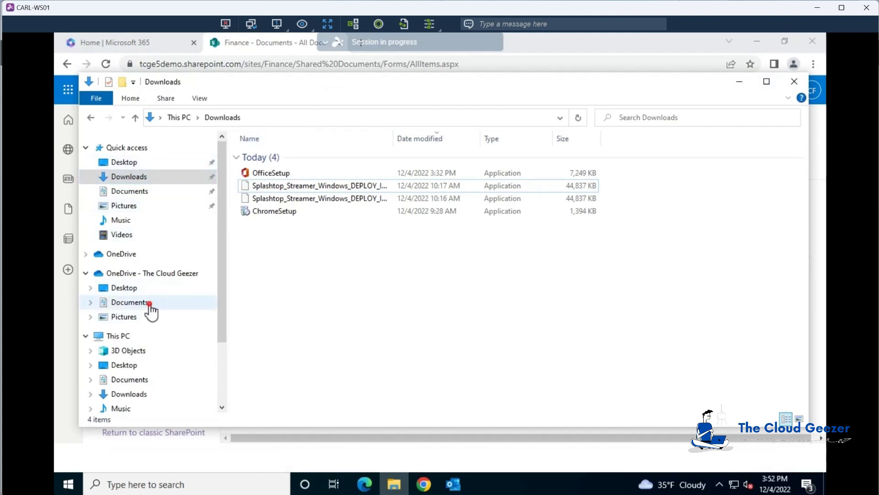
Step: Show OneDrive Documents and drag the Explorer window down to reveal the SharePoint Finance page
left_click(129, 302)
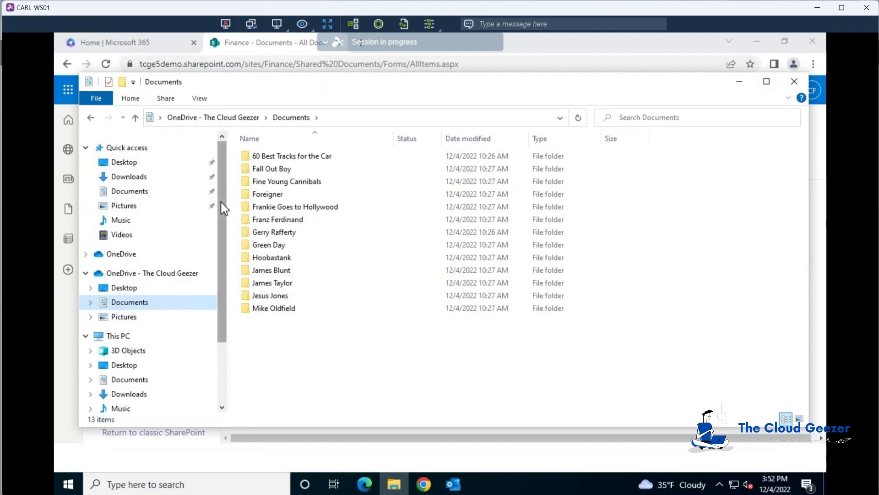
scroll(220, 222, "down", 1)
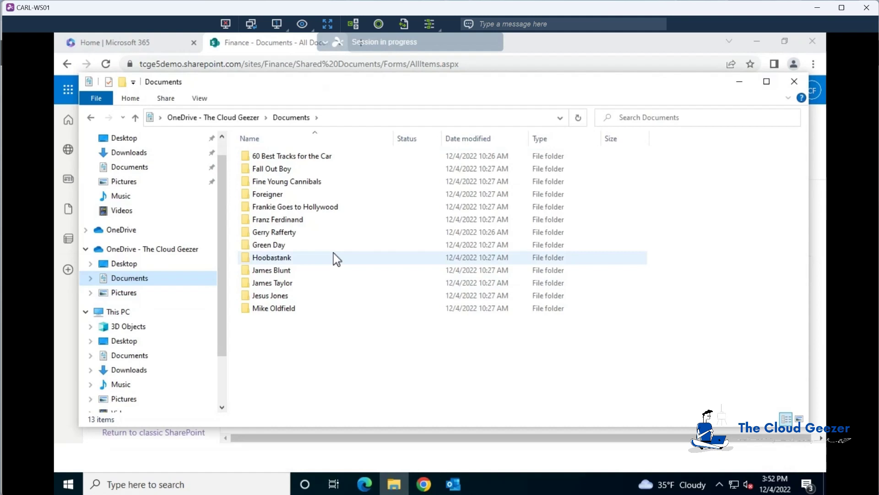
left_click_drag(224, 226, 226, 191)
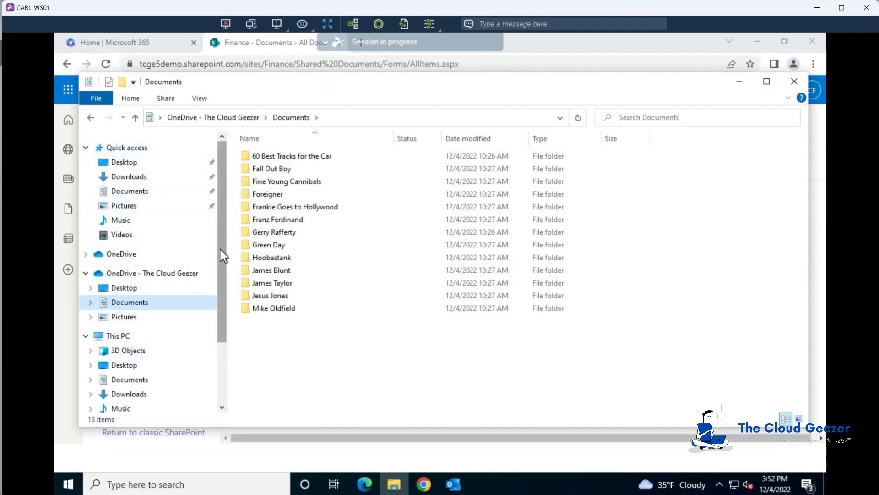
scroll(211, 291, "down", 2)
scroll(219, 291, "up", 2)
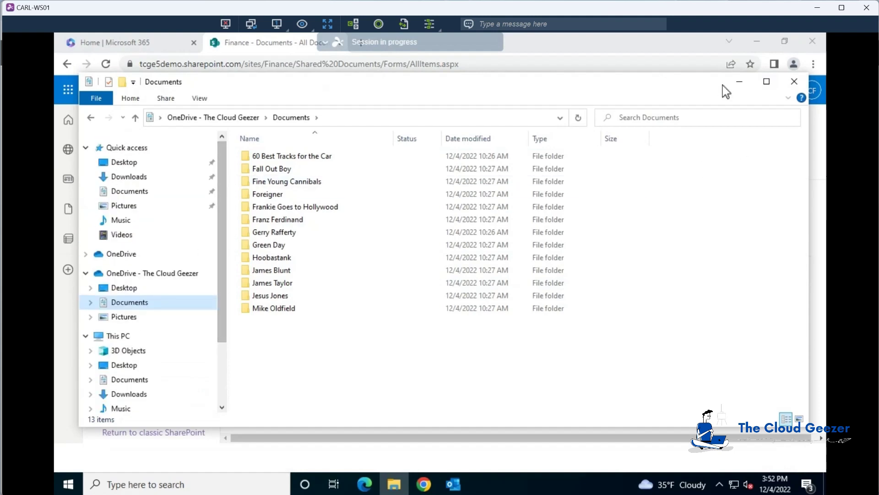
left_click_drag(708, 80, 714, 163)
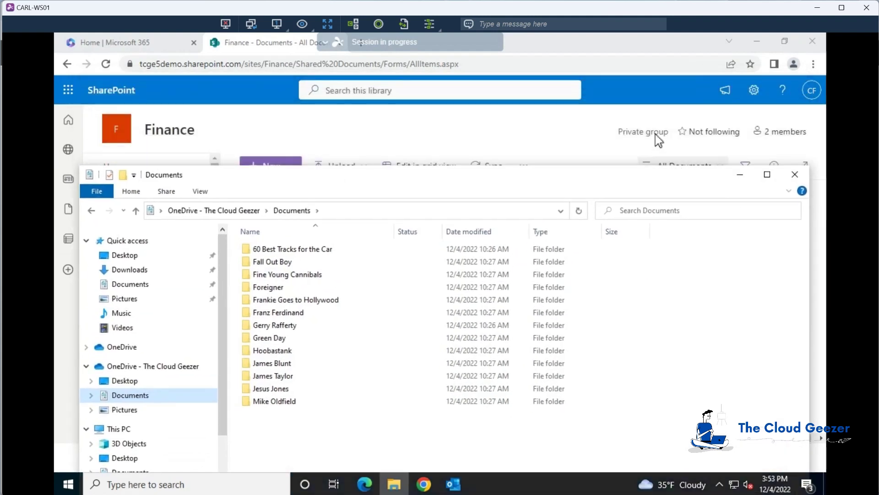
Step: Sync the Finance Documents library with OneDrive, always allowing the site to open it
left_click(631, 42)
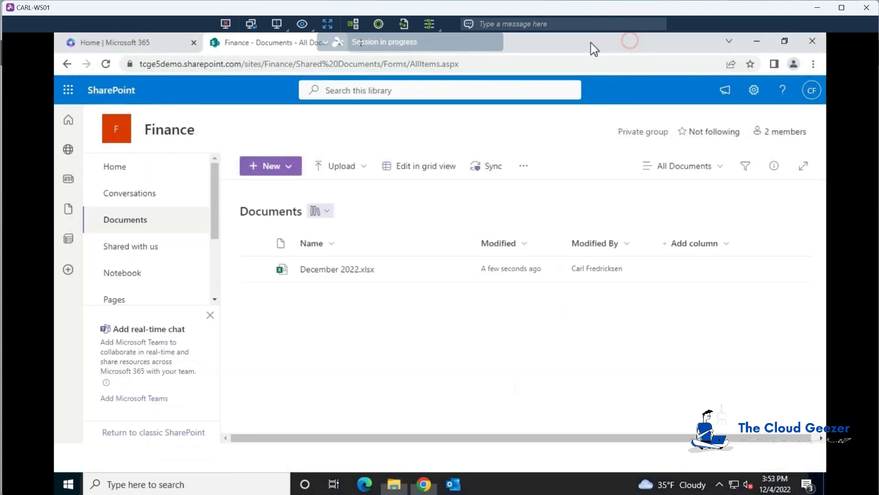
left_click(486, 173)
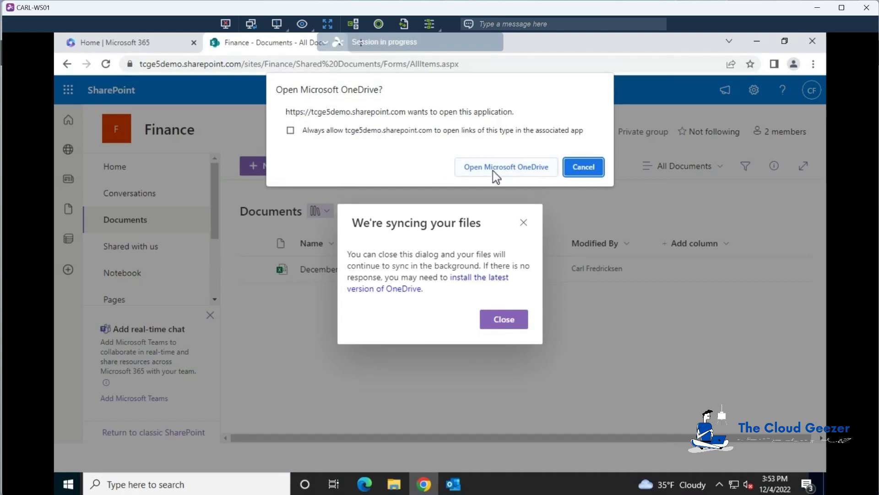
left_click(451, 131)
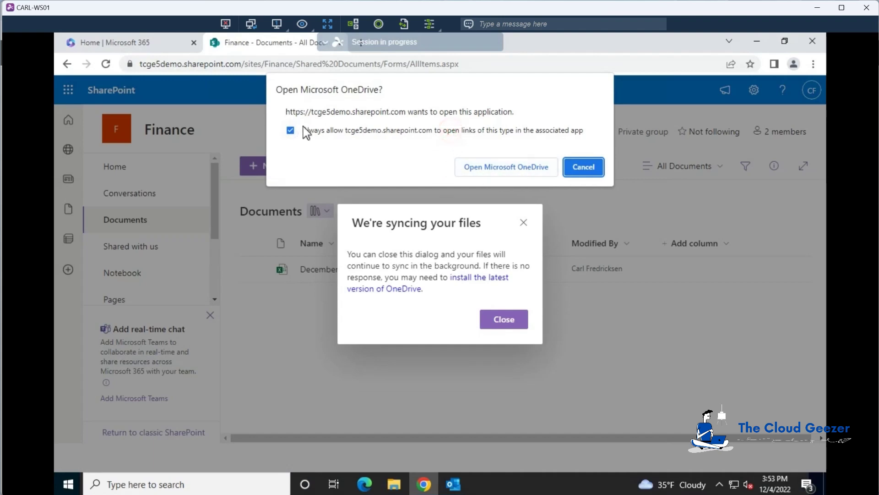
left_click(504, 168)
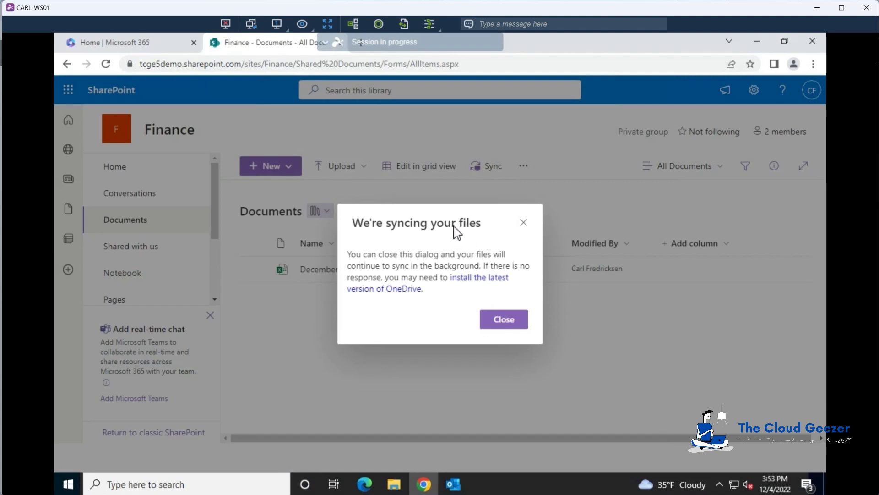
left_click(501, 322)
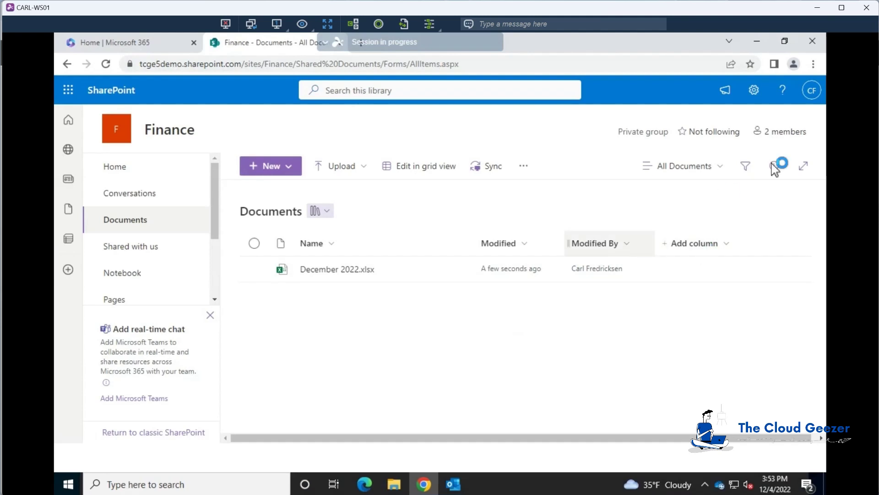
Step: Close the OneDrive window and Outlook/OneDrive notifications, then scroll Explorer to The Cloud Geezer
left_click(758, 44)
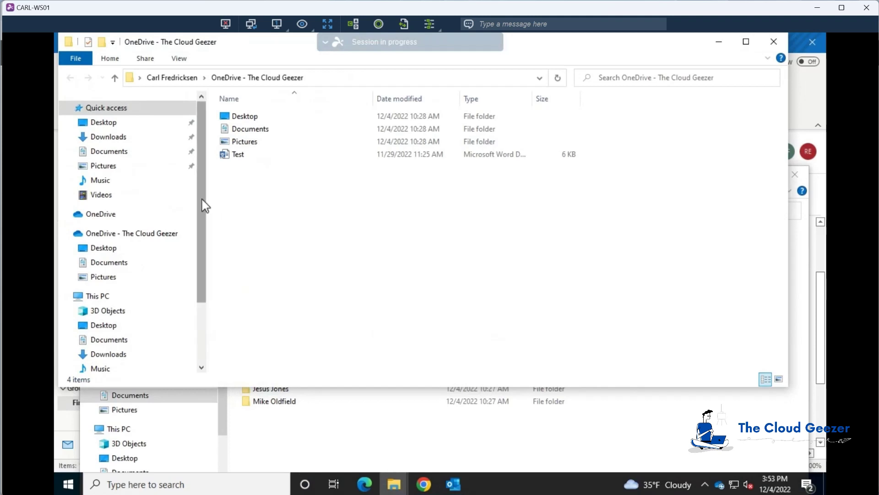
scroll(206, 222, "down", 2)
scroll(206, 254, "up", 1)
scroll(145, 178, "up", 1)
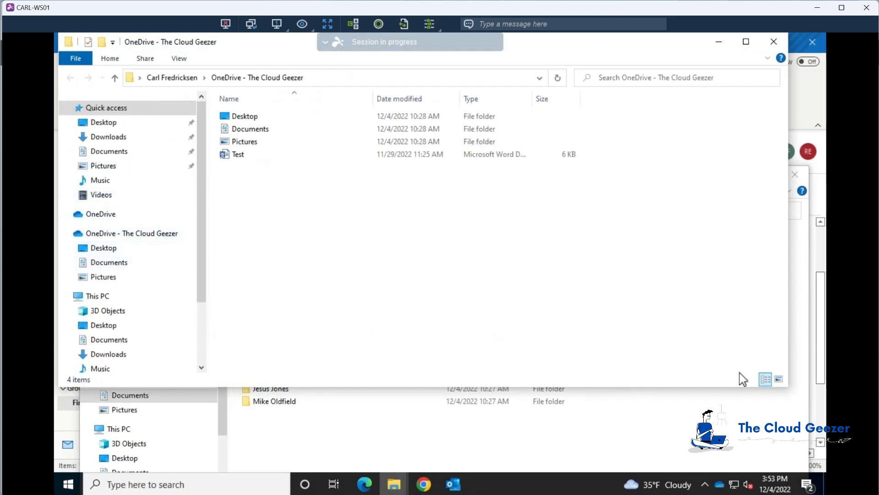
left_click(721, 485)
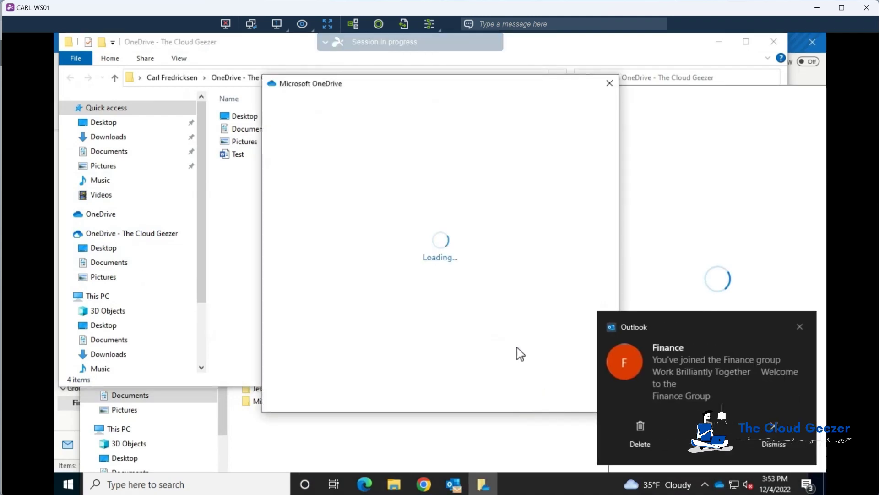
left_click(487, 266)
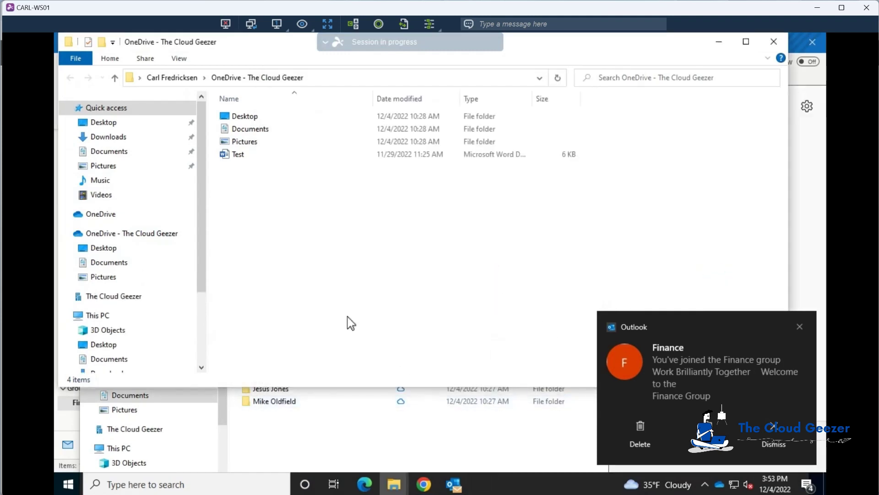
left_click(800, 327)
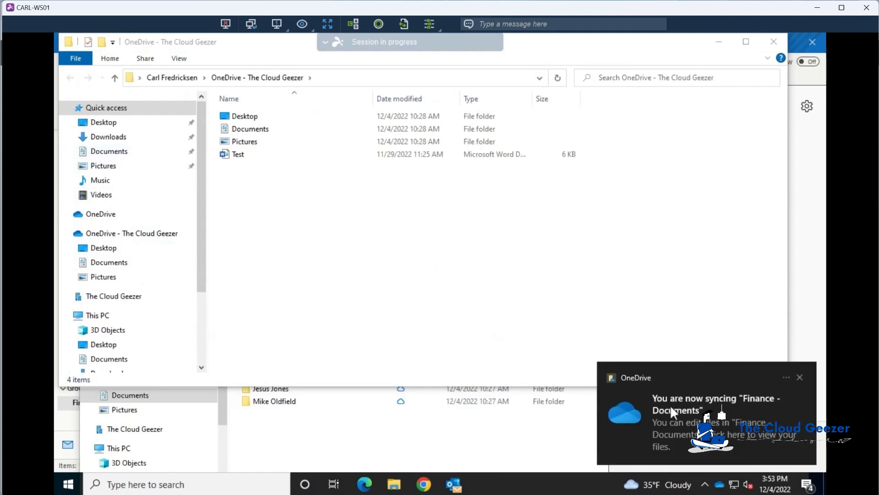
left_click(799, 377)
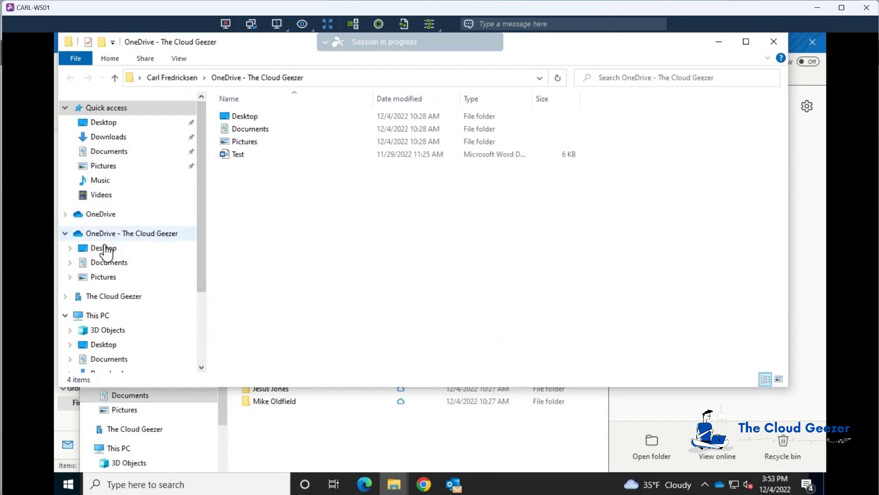
scroll(199, 293, "down", 2)
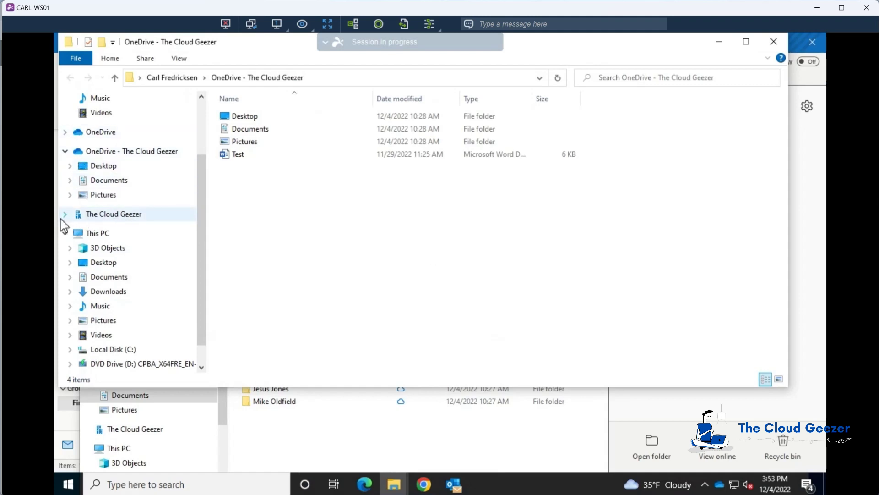
Step: Add a new Excel worksheet named January 2023 in The Cloud Geezer's Finance - Documents folder
left_click(65, 216)
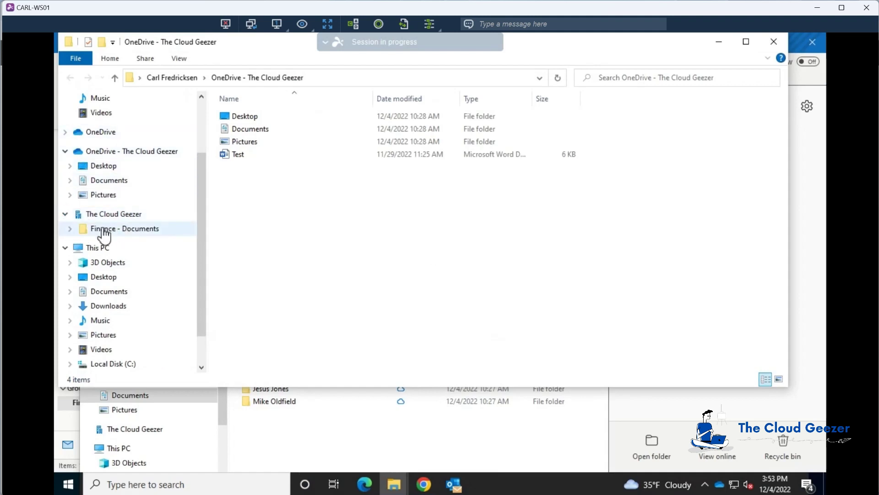
left_click(103, 231)
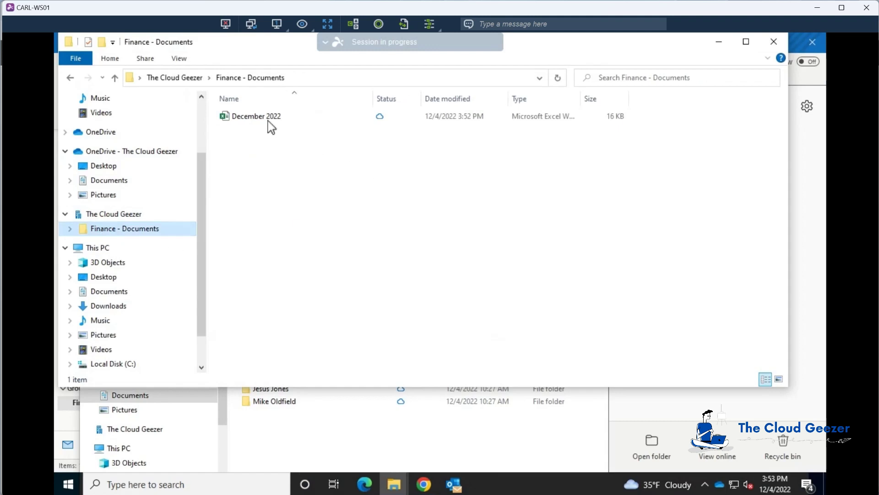
left_click(273, 175)
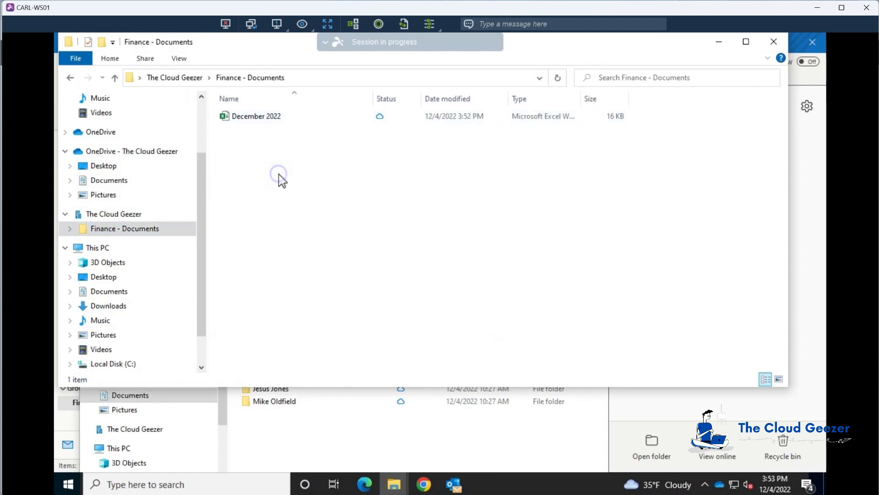
right_click(278, 173)
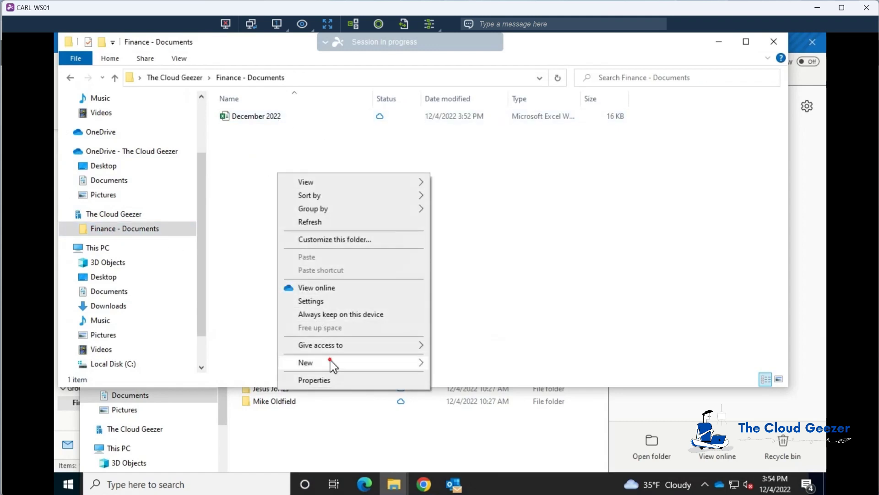
mouse_move(350, 364)
left_click(489, 348)
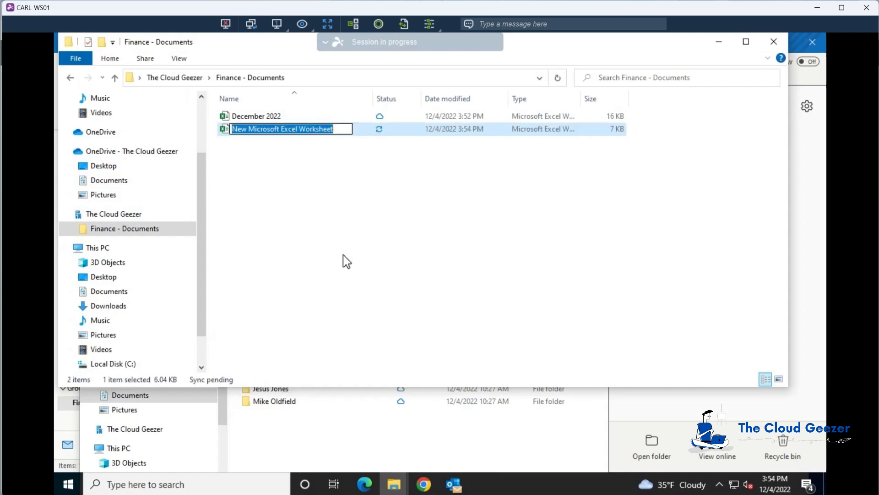
type("Jana")
type("ar")
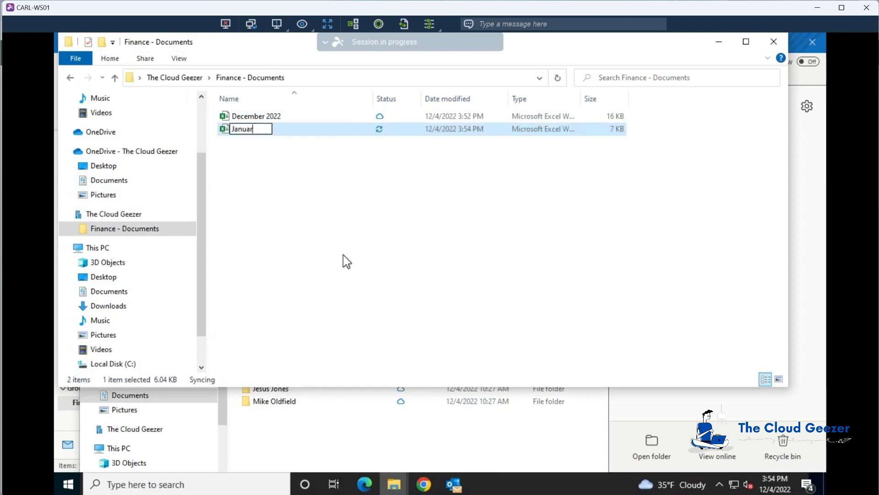
type("y 2023")
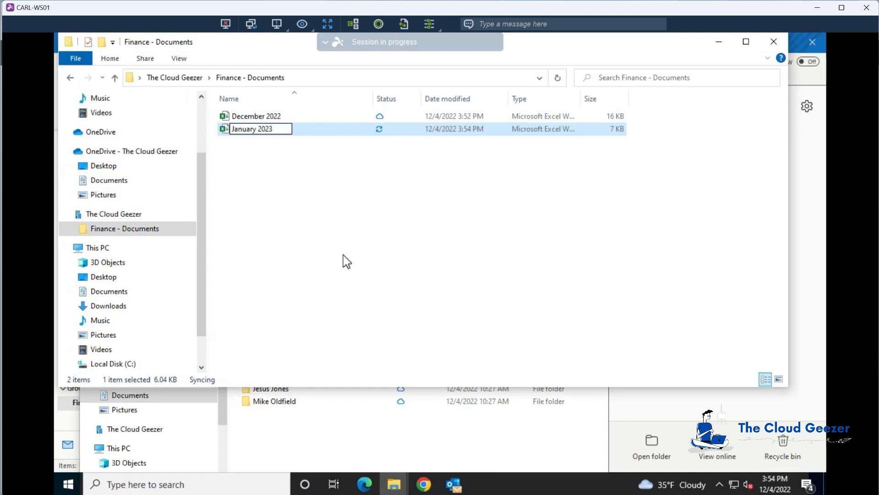
left_click(346, 261)
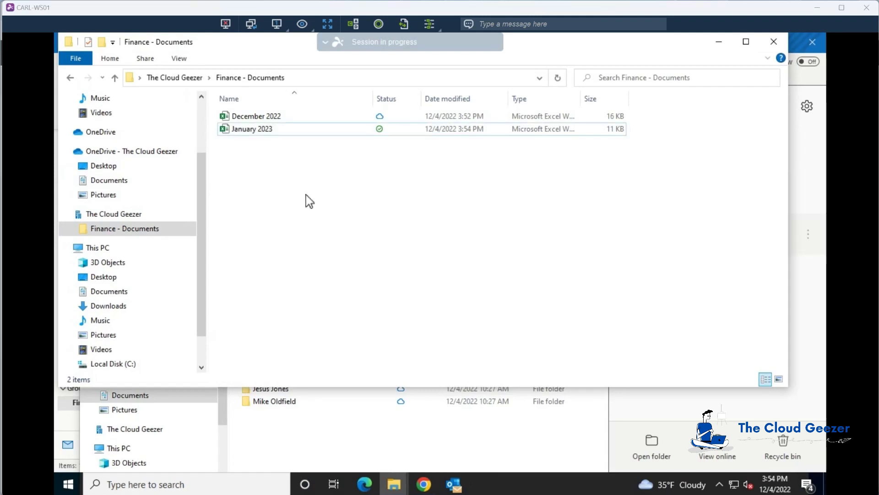
Step: Open January 2023 and enter test, 5, 6, 7, 2, 234, 324 down column C from C4
left_click(255, 130)
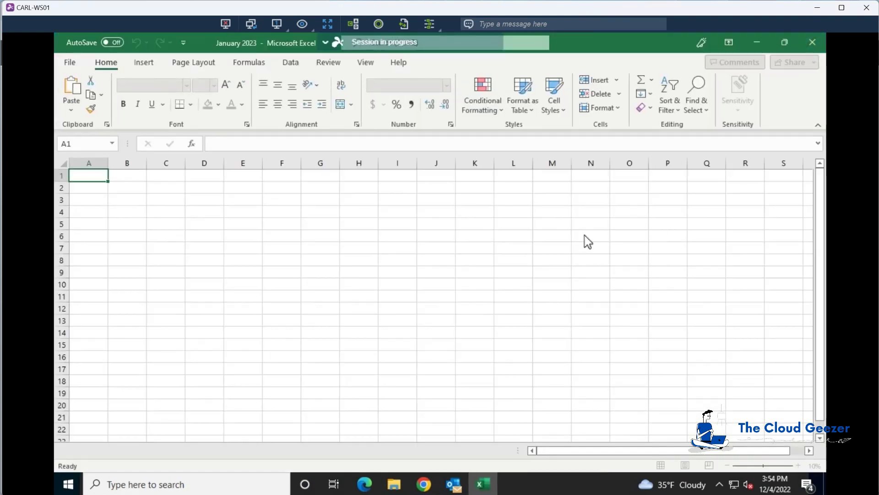
left_click(177, 211)
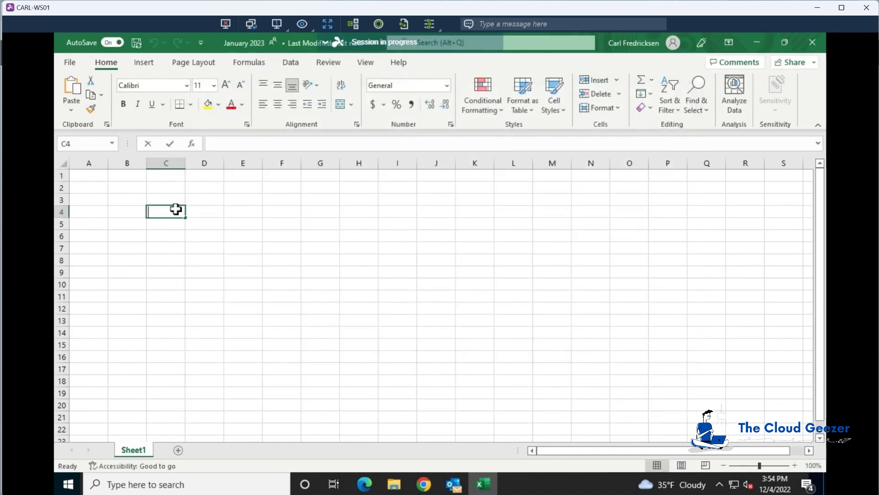
type("test 5 6 7 2 234 324")
key("Return")
key("Up")
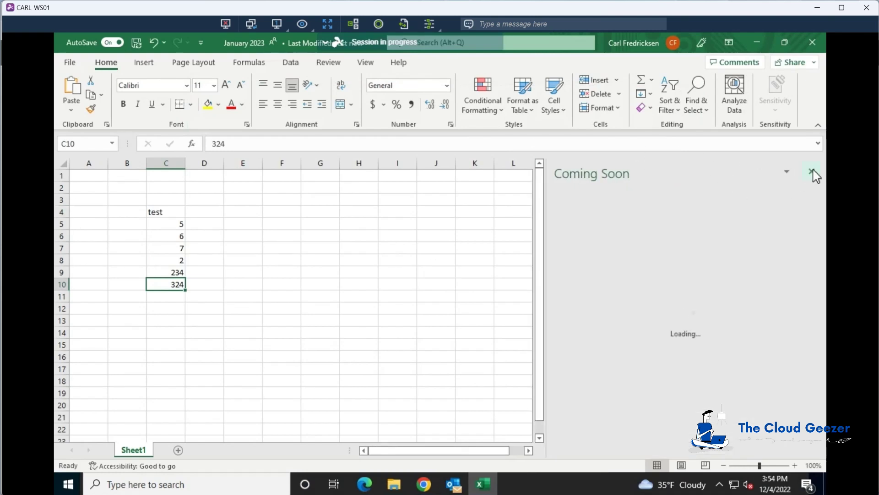
left_click(813, 171)
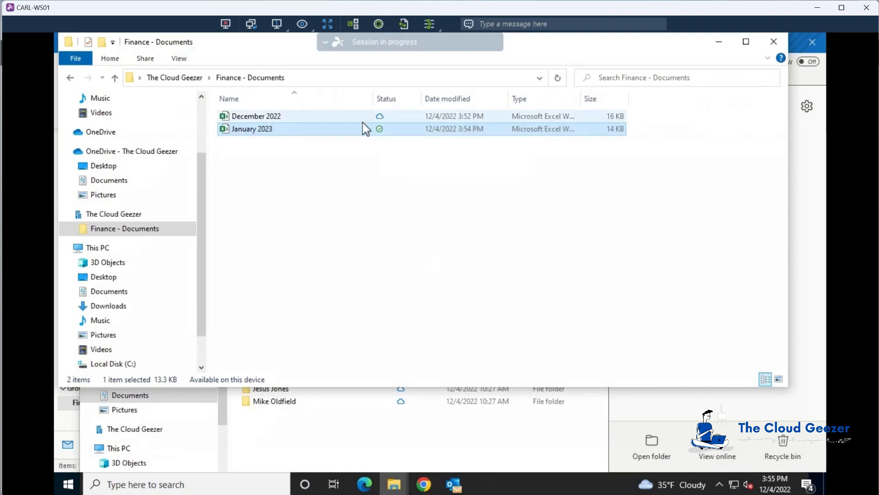
Step: Open December 2022 in desktop Excel and enter 300 and 400 in E5:E6
left_click(279, 115)
double_click(281, 116)
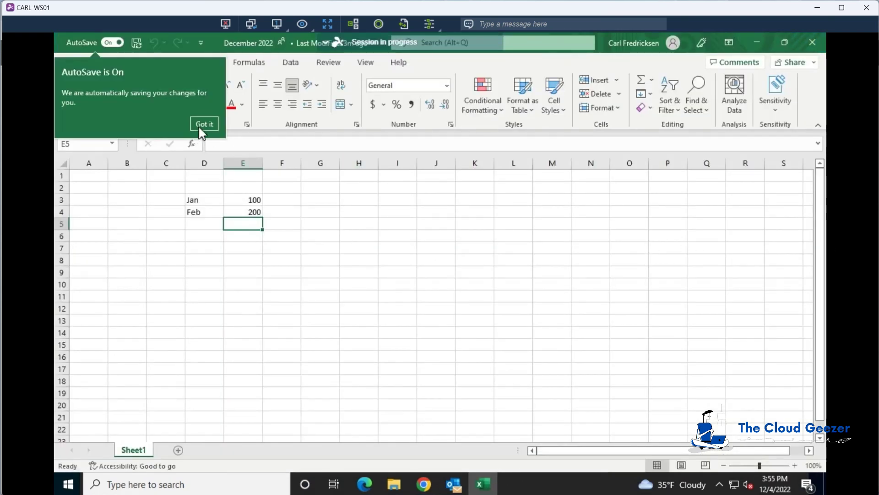
left_click(211, 126)
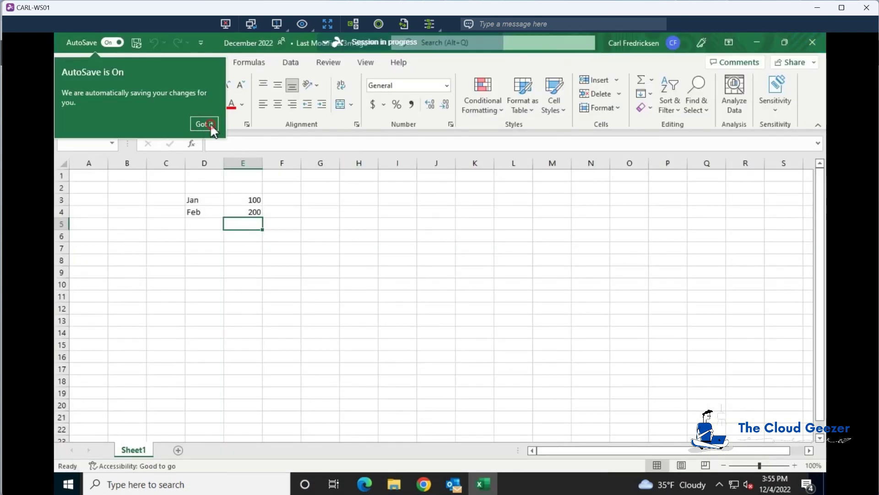
left_click(253, 224)
type("300")
key("Return")
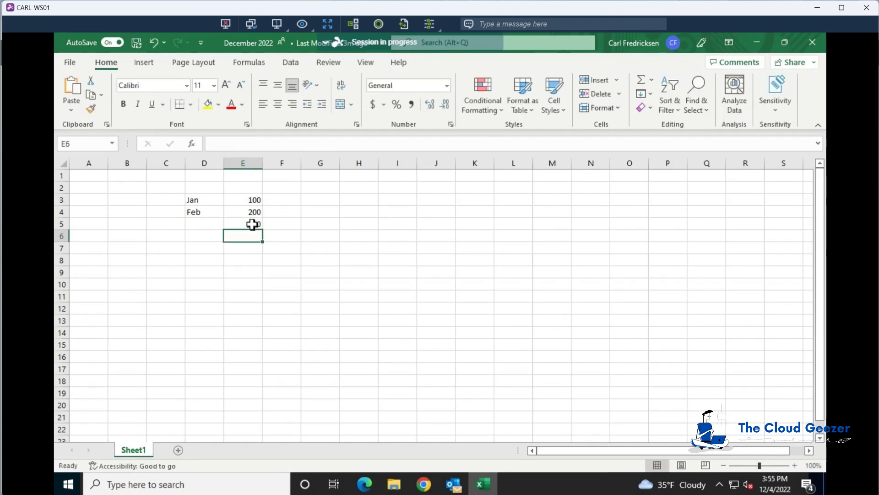
type("400")
key("Return")
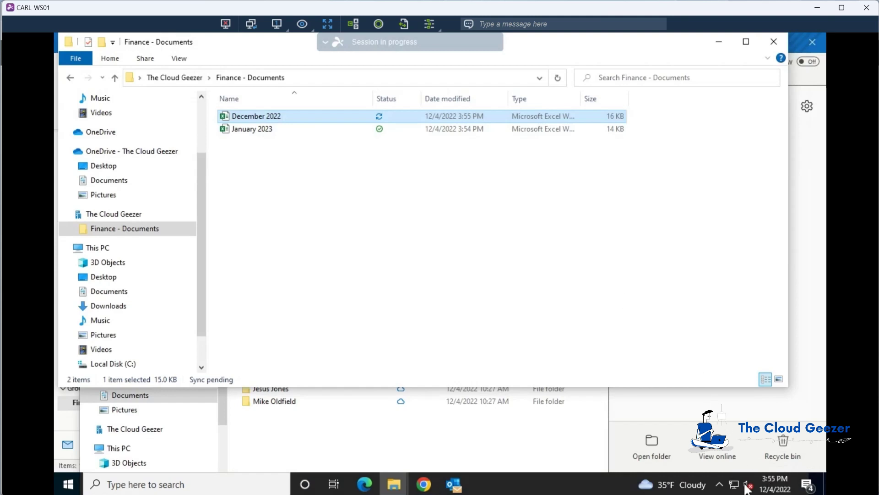
Step: Review OneDrive's recent sync activity, then minimize the Finance - Documents folder window
left_click(720, 485)
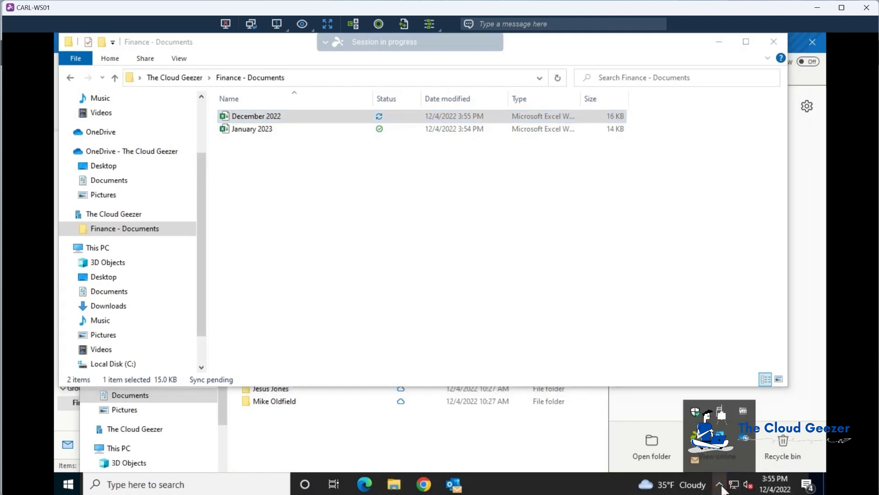
left_click(743, 431)
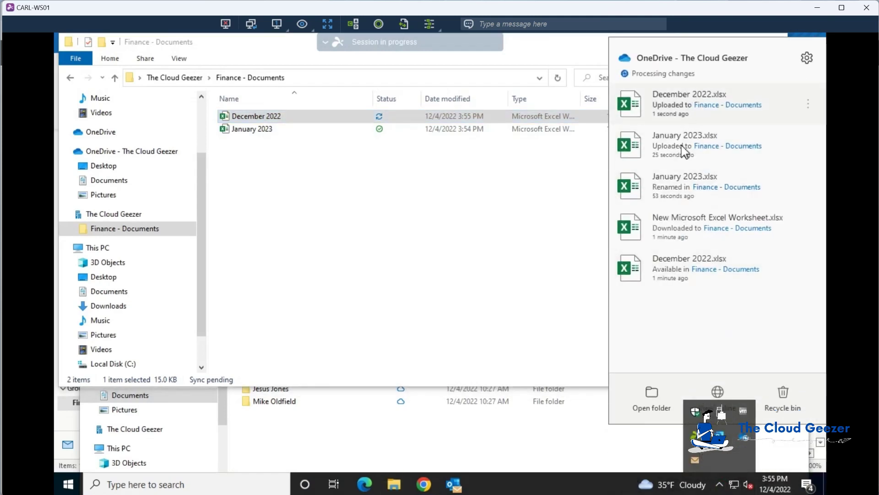
left_click(443, 179)
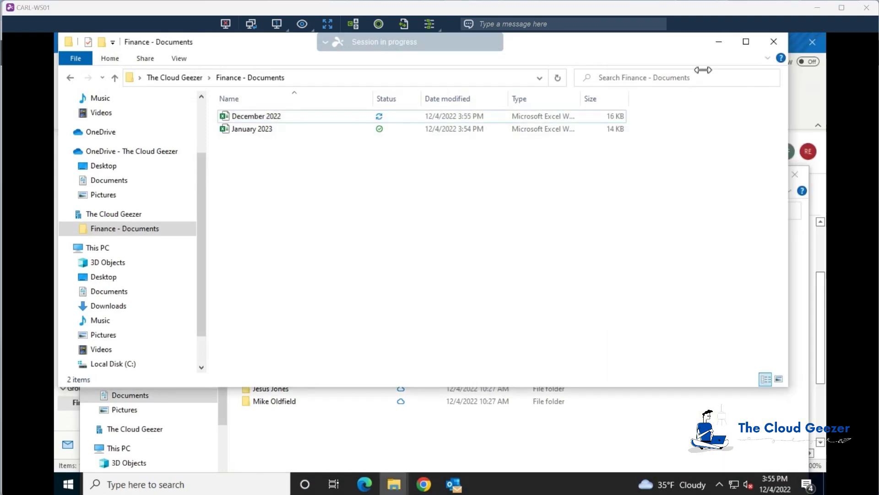
left_click(719, 42)
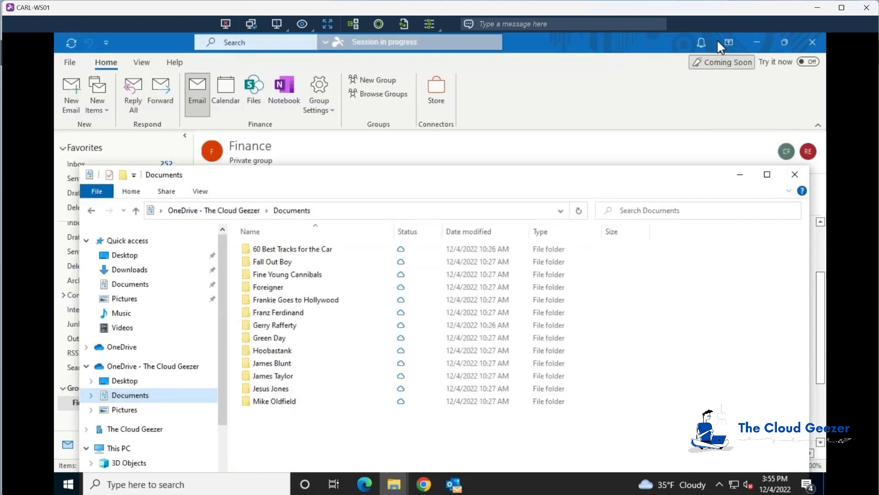
left_click(513, 82)
Step: From the browser's Finance library, open January 2023.xlsx in Excel for the web
left_click(425, 483)
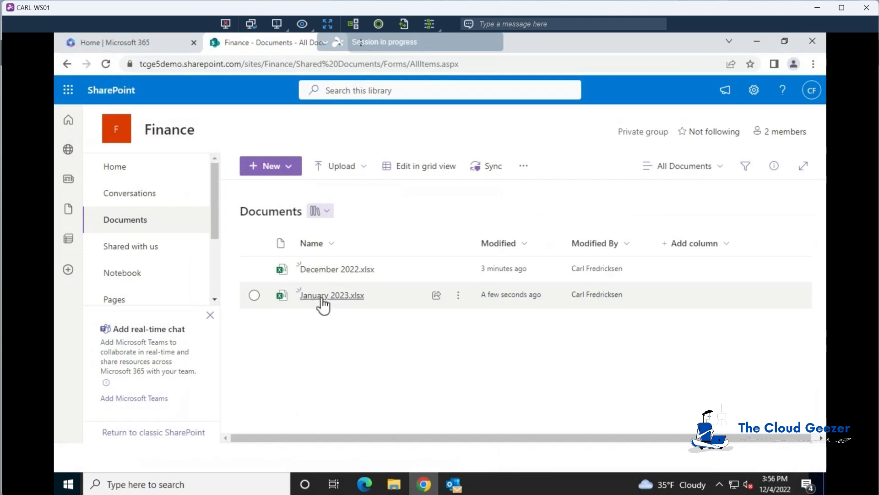
mouse_move(324, 298)
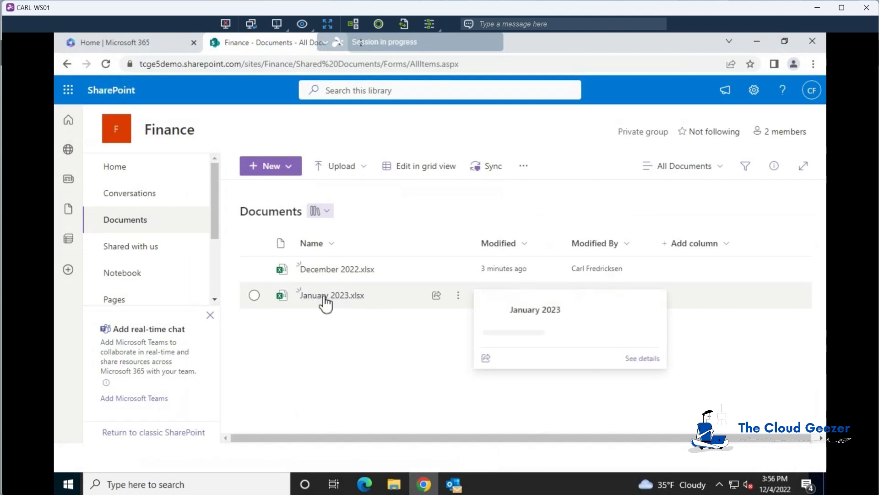
left_click(458, 296)
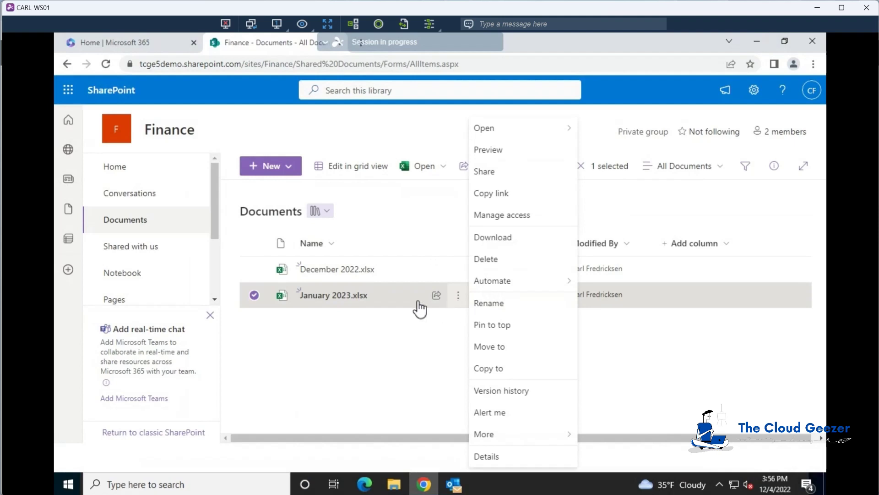
left_click(326, 294)
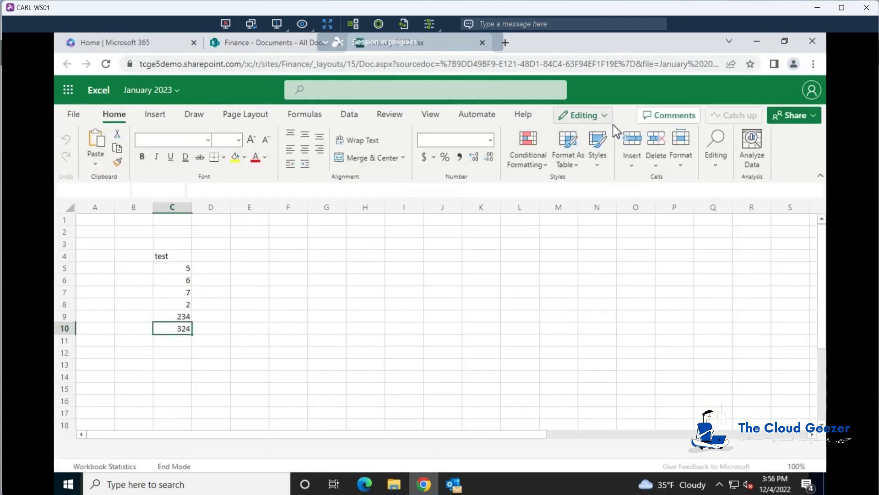
Step: Open the January 2023 workbook in desktop Excel, always allowing this site to launch Excel
left_click(607, 120)
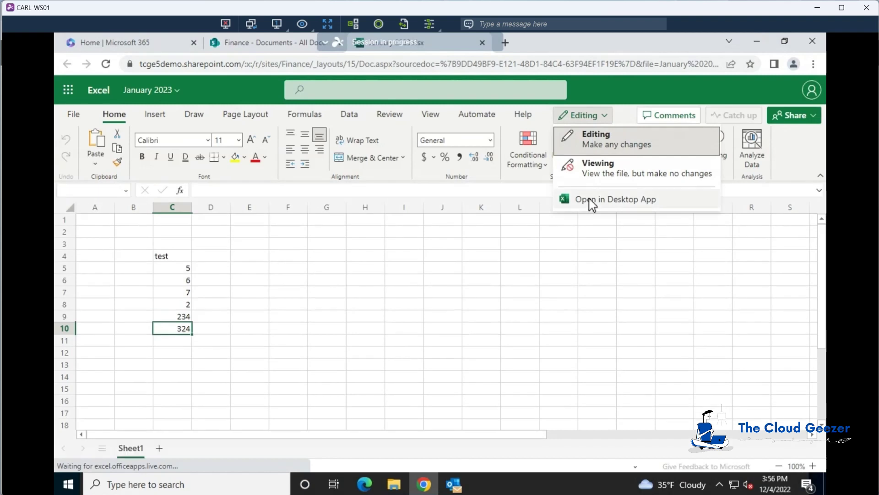
left_click(596, 200)
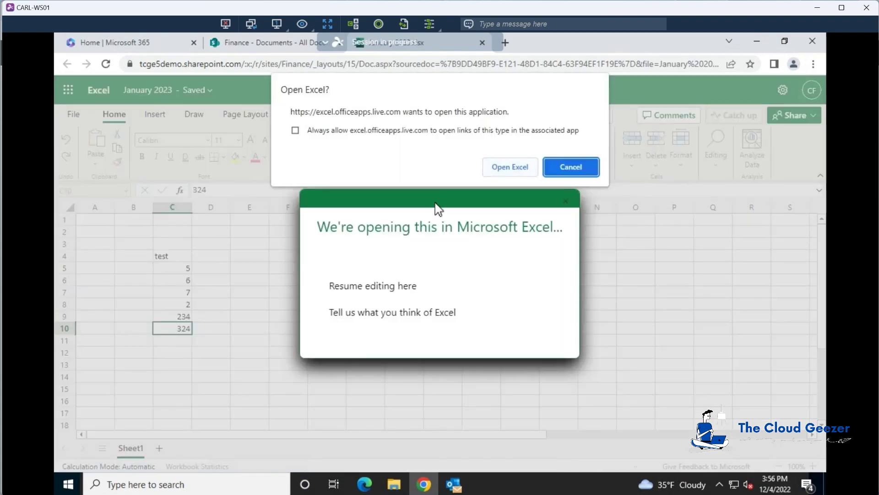
left_click(296, 131)
left_click(507, 171)
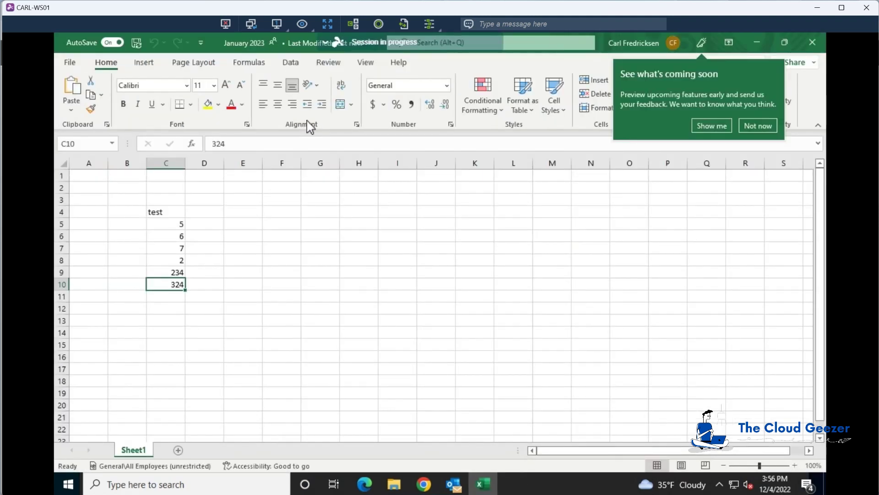
Step: Close desktop Excel and resume editing January 2023 in the browser, restoring the window size
left_click(758, 126)
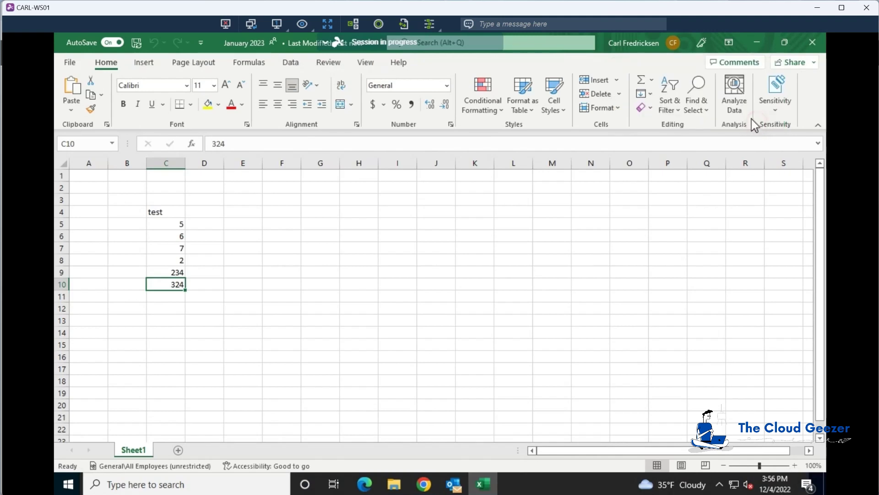
left_click(812, 42)
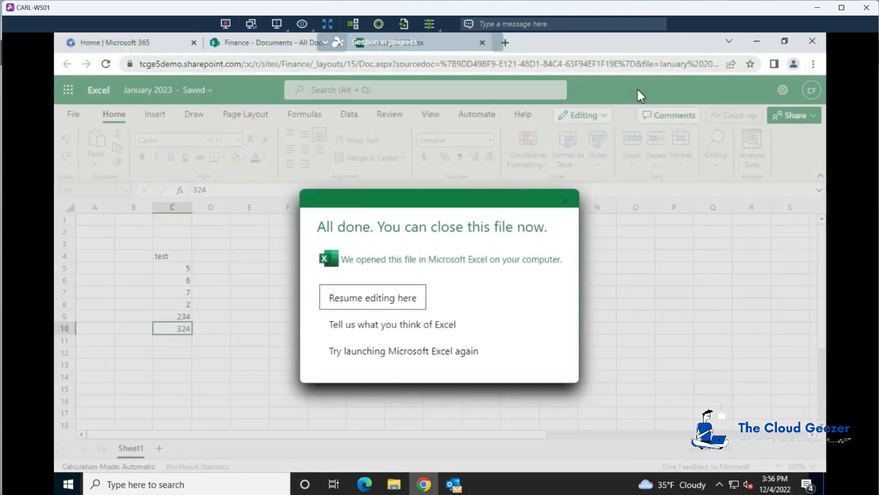
left_click(384, 299)
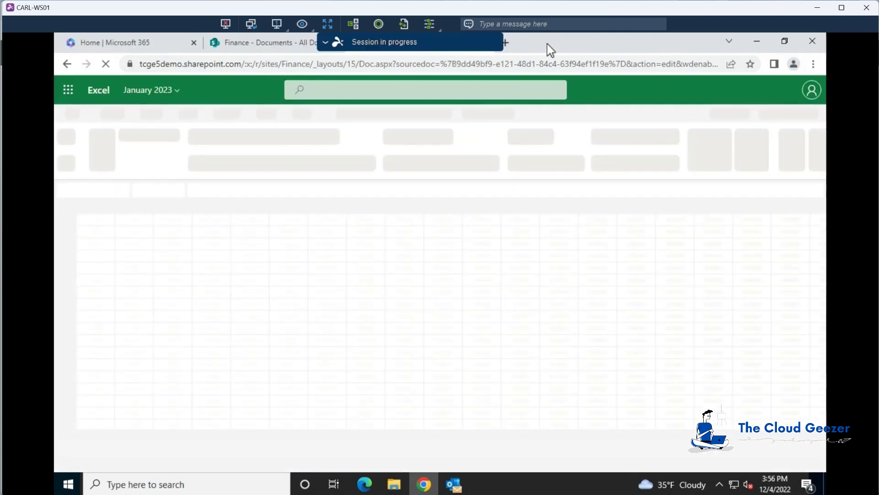
double_click(545, 44)
Step: Close the January 2023 workbook, maximize the browser, and deselect January 2023.xlsx in the library
left_click(681, 102)
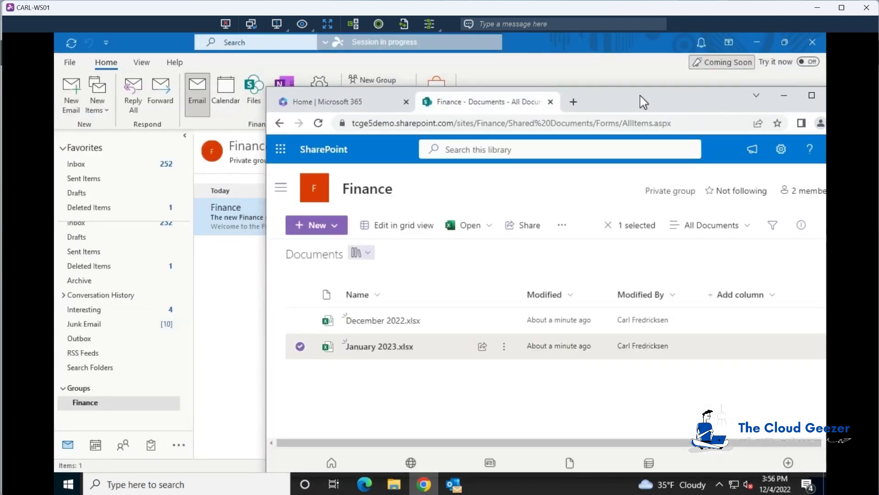
double_click(606, 101)
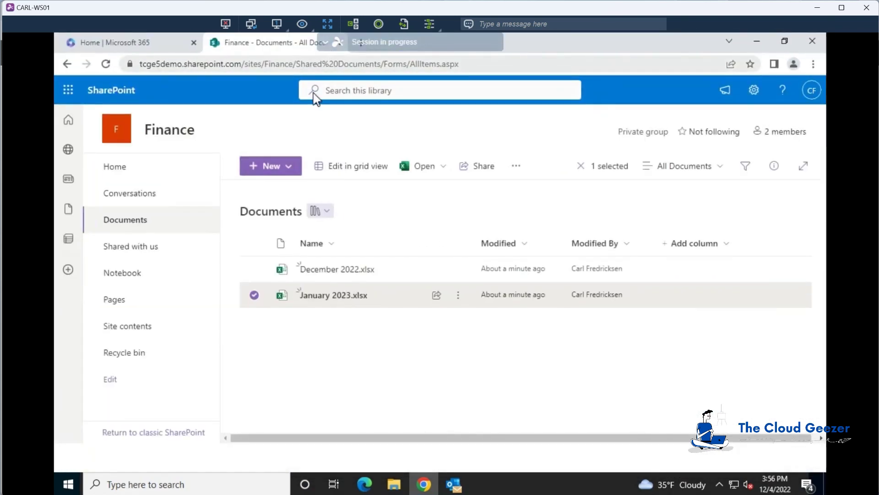
left_click(461, 295)
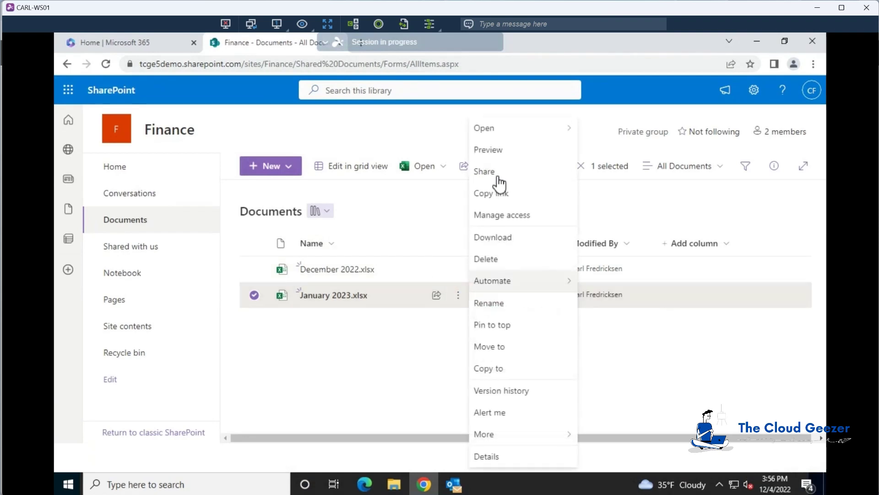
mouse_move(495, 129)
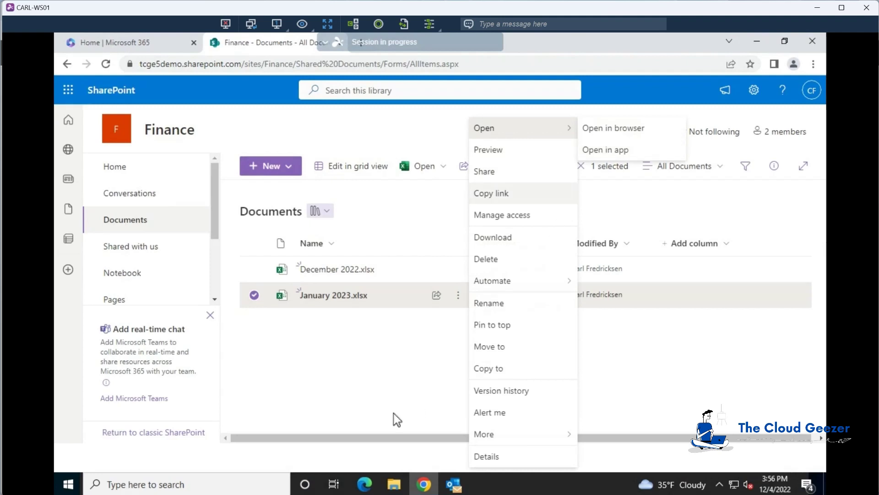
left_click(361, 352)
left_click(254, 296)
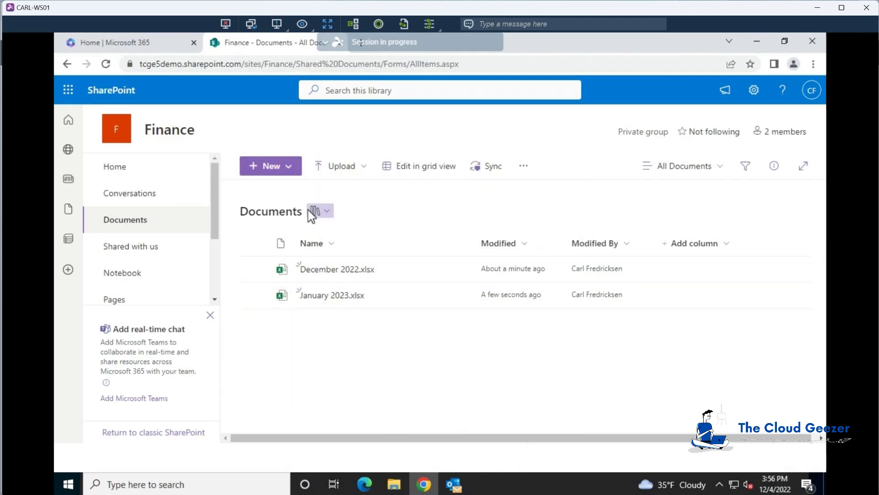
left_click(394, 486)
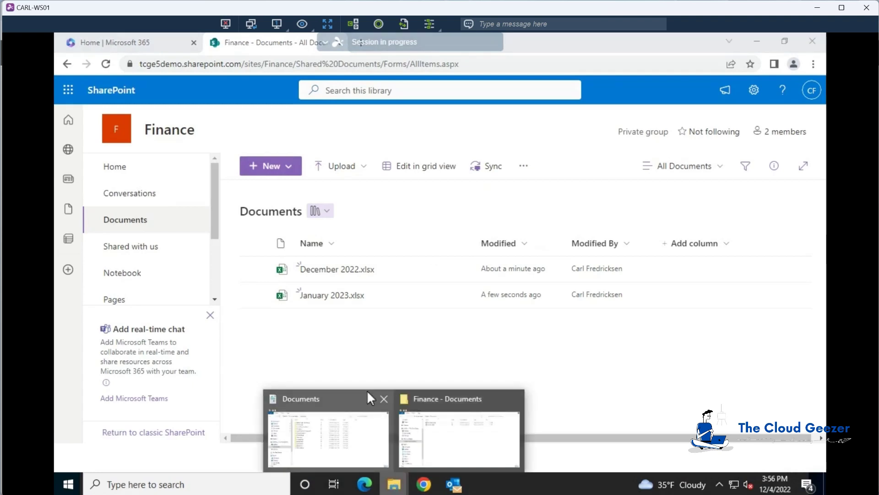
Step: Bring up the synced Finance - Documents folder in File Explorer and select December 2022
left_click(438, 395)
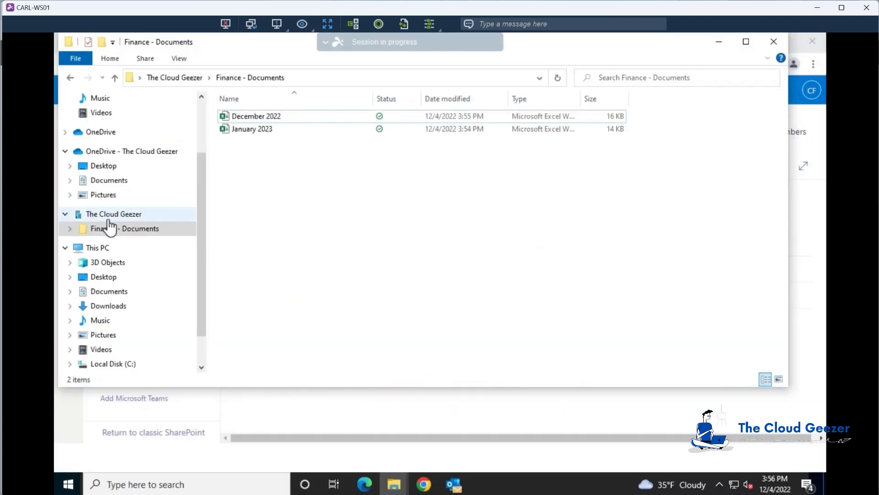
left_click(106, 229)
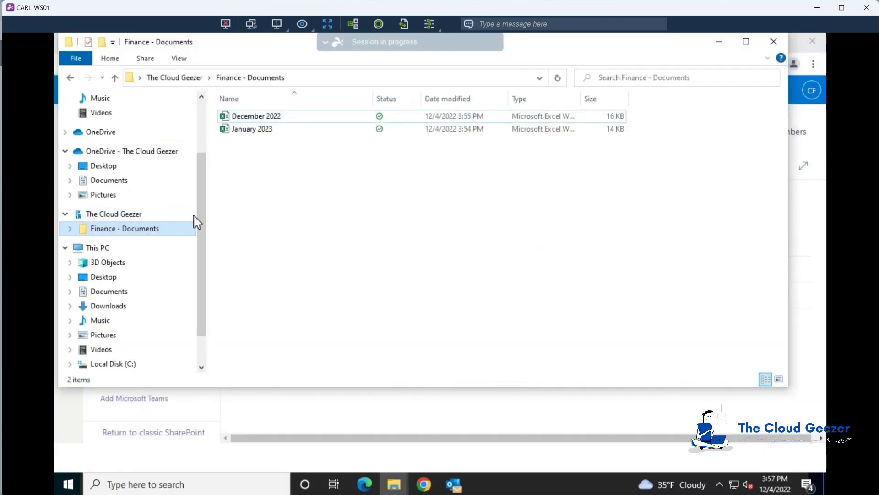
scroll(204, 210, "down", 1)
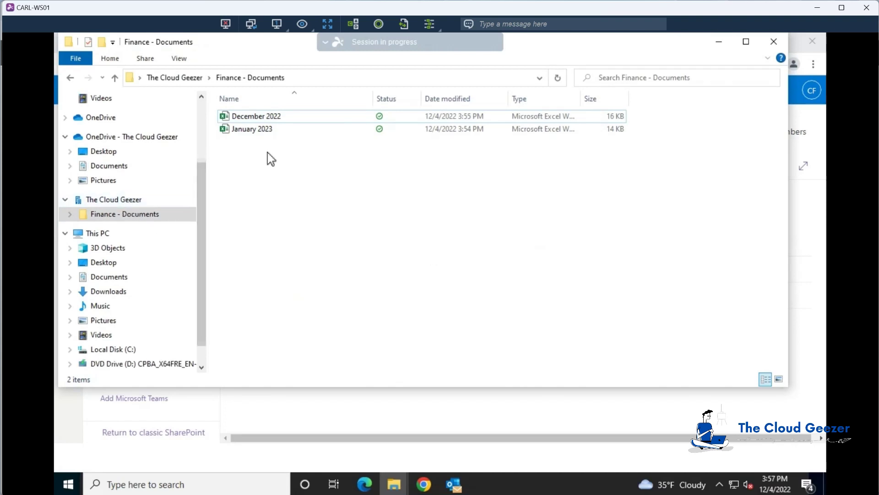
left_click(332, 120)
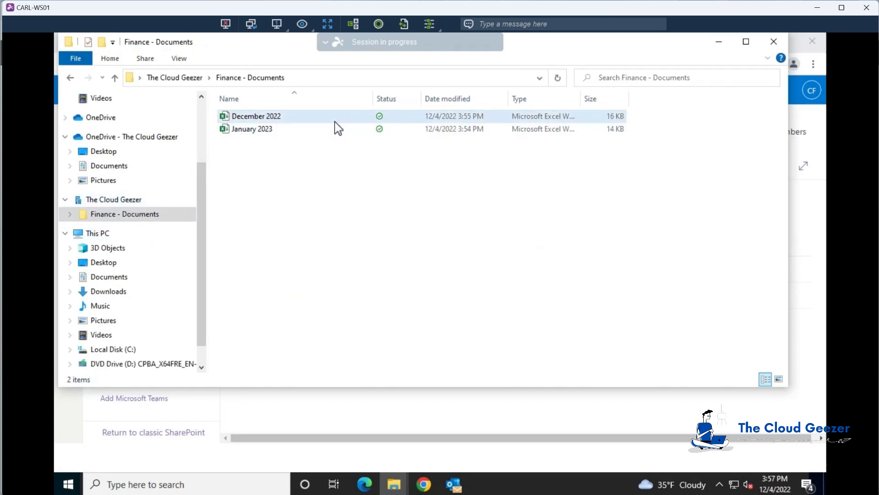
Step: Set the Finance - Documents folder to Always keep on this device, then minimize Explorer
left_click(134, 216)
right_click(134, 216)
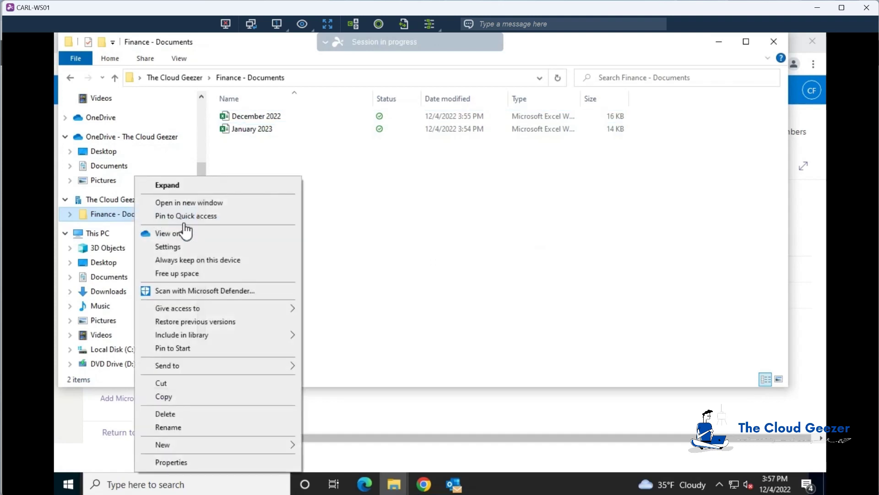
left_click(223, 260)
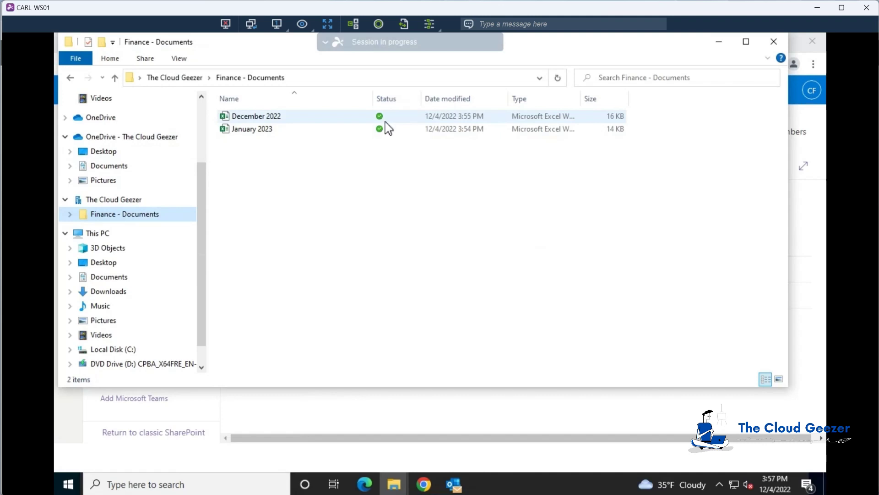
mouse_move(388, 129)
left_click(308, 132)
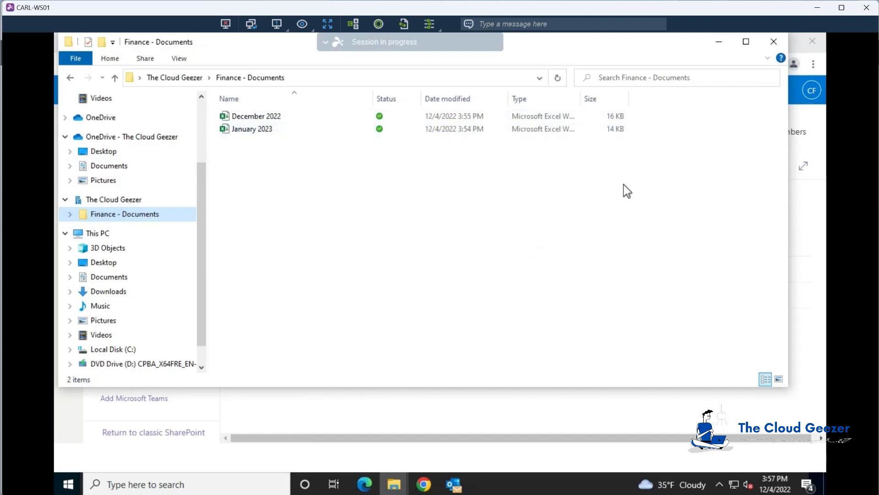
left_click(719, 42)
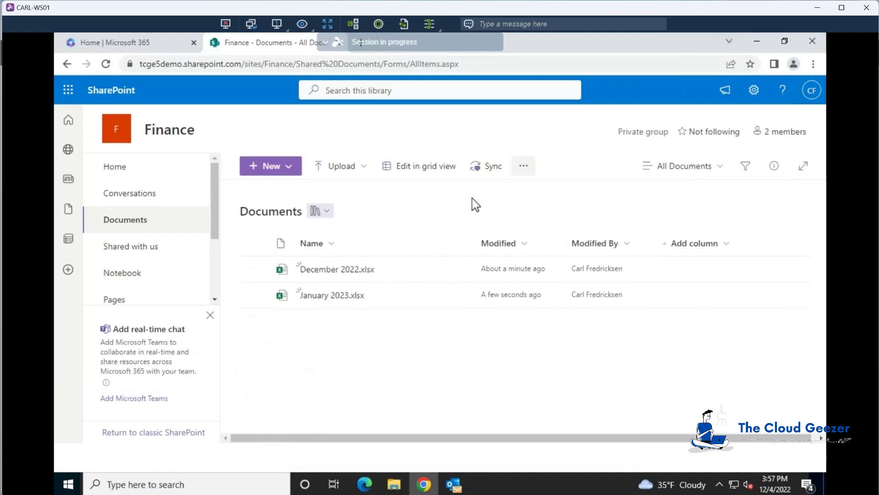